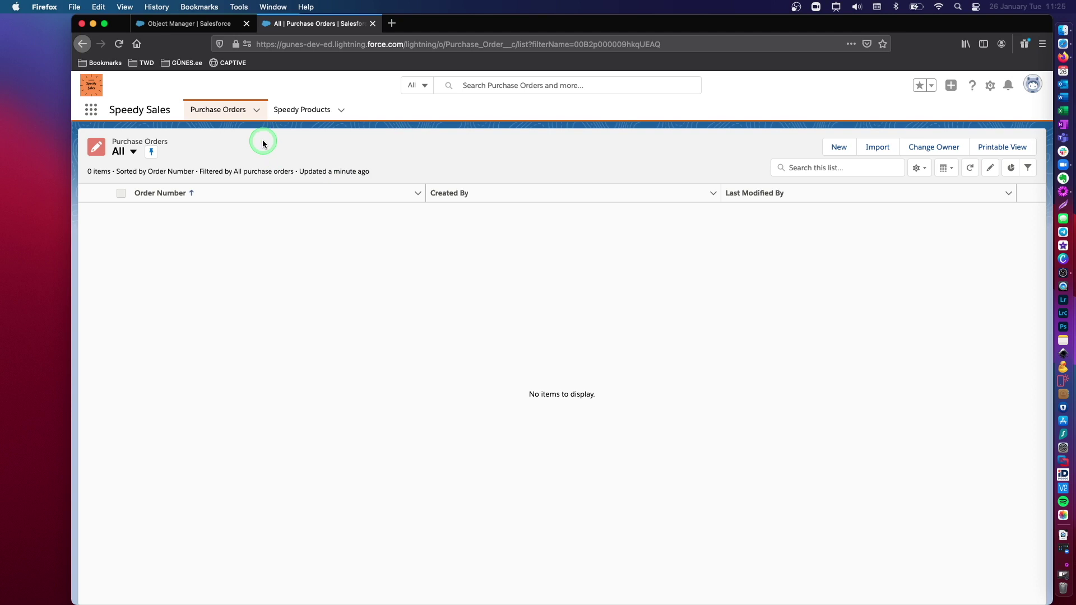
Step: Load the Speedy Products list, then return to the Object Manager in Setup
drag(109, 109, 172, 112)
click(172, 110)
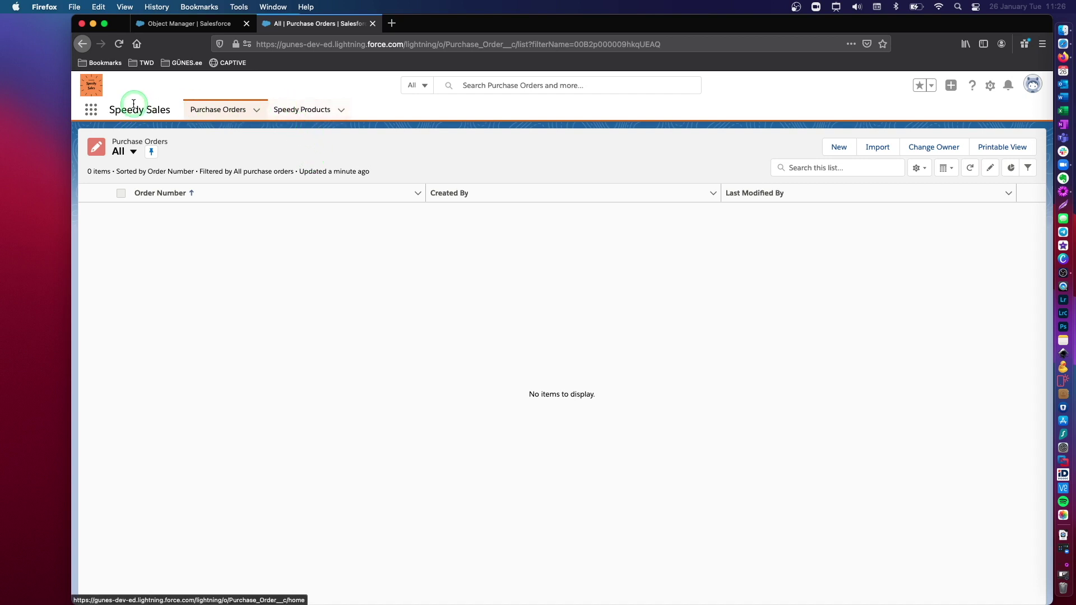
click(323, 112)
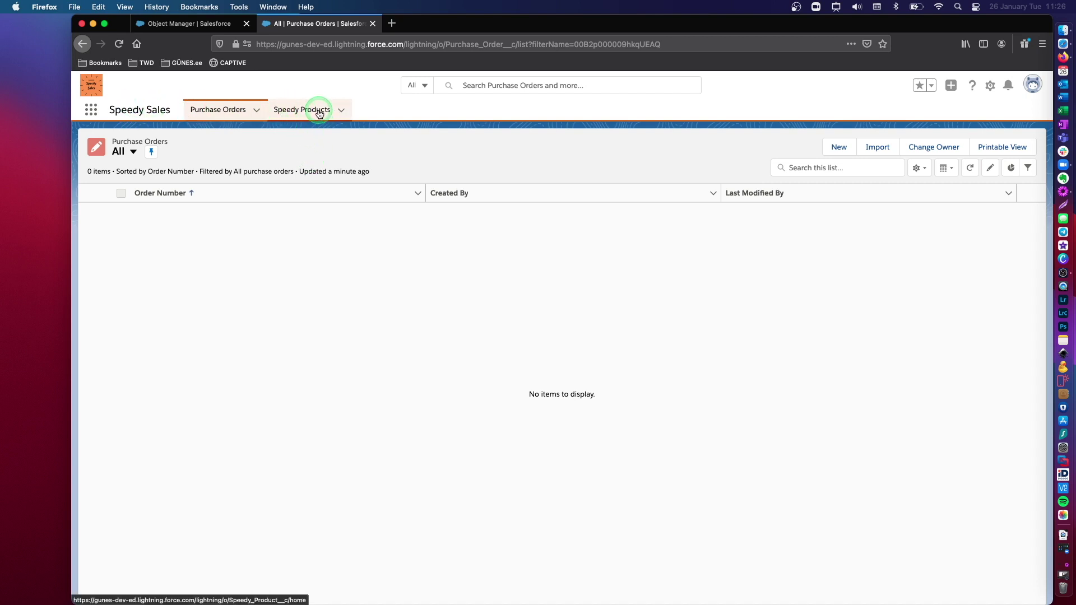
click(193, 24)
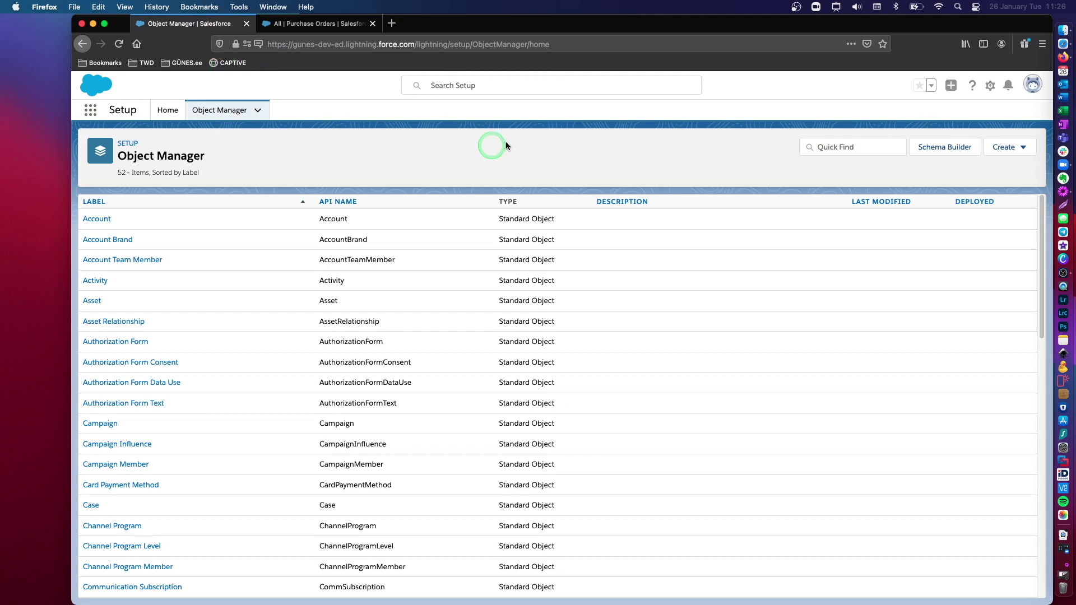
Step: Filter objects by 'spee' and open the Speedy Product object's Fields & Relationships
click(850, 146)
text(speed)
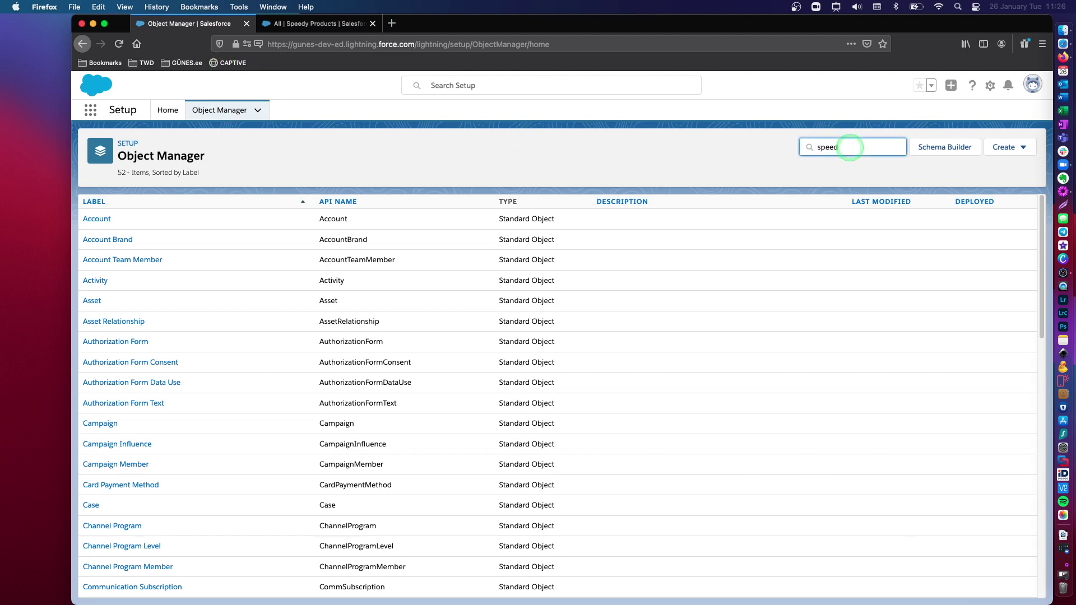
click(120, 220)
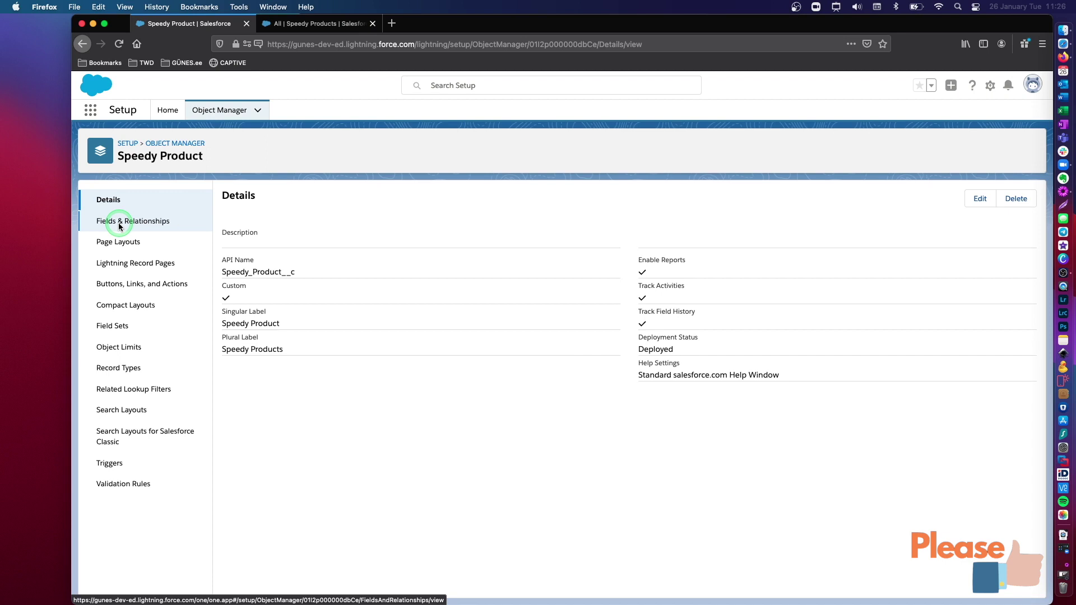
click(119, 224)
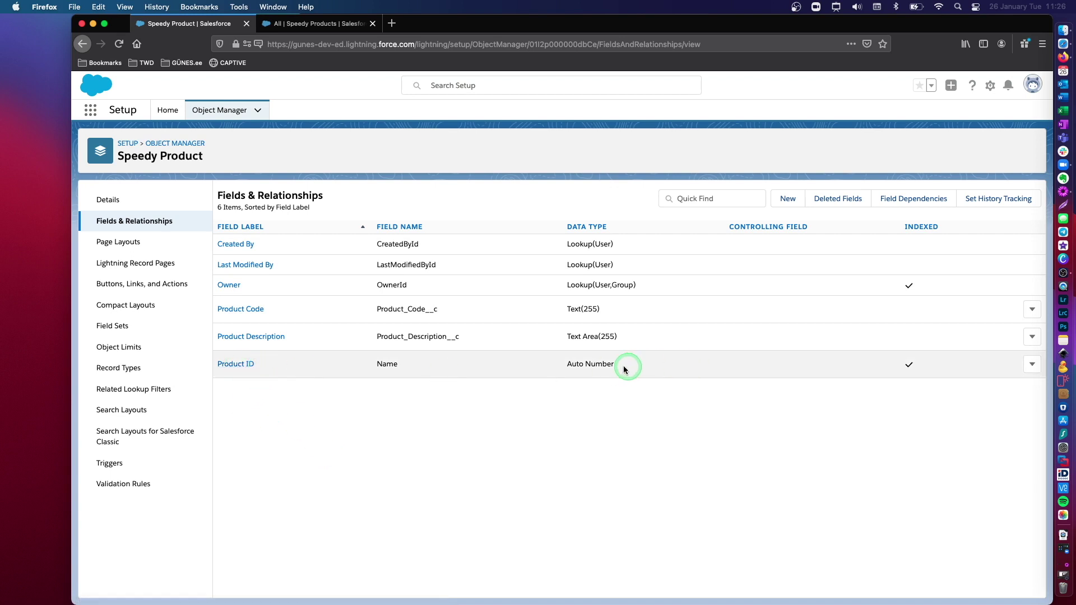
Step: Inspect the Auto Number Product ID field and open it for editing
drag(568, 363, 610, 363)
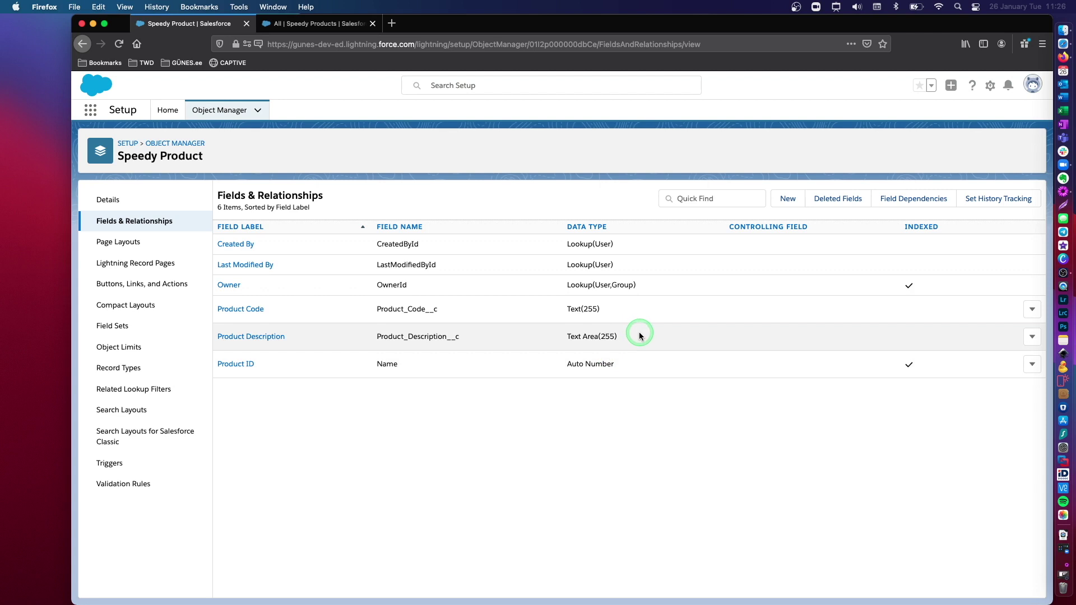
click(1031, 365)
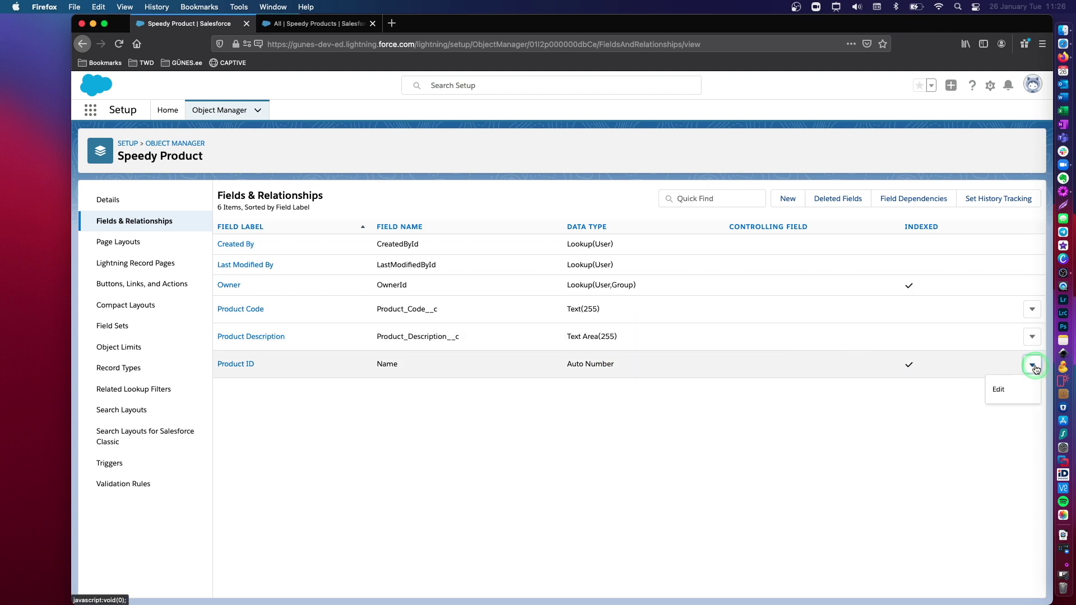
click(1015, 392)
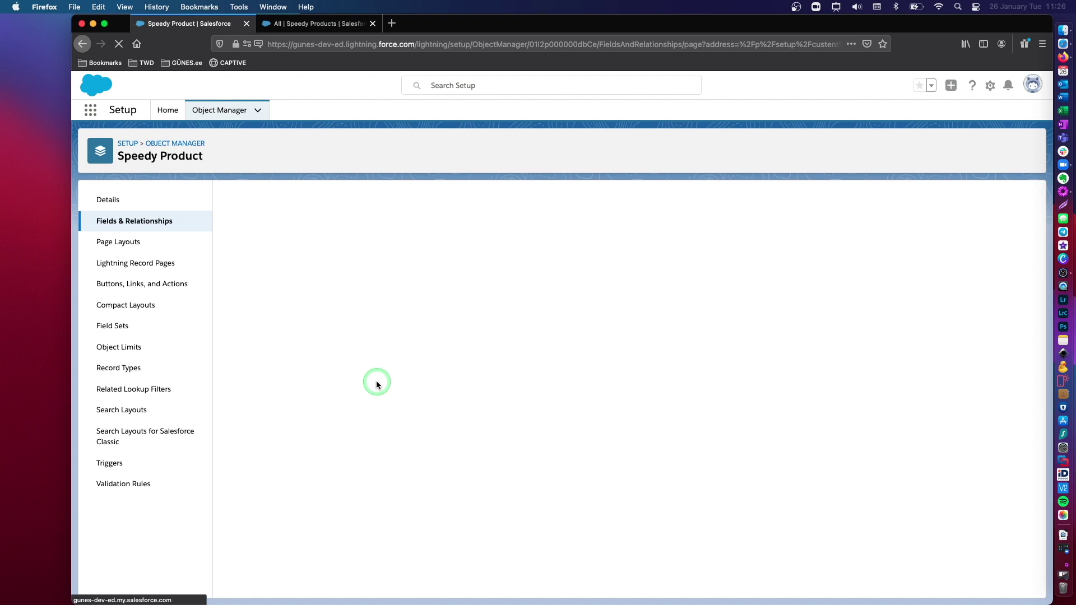
click(316, 309)
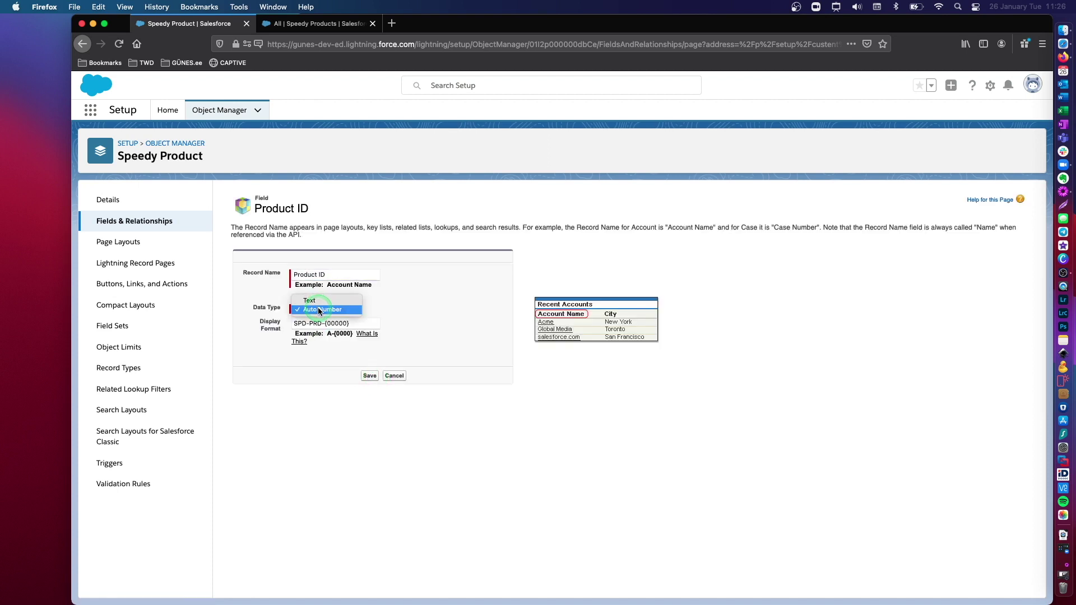
click(319, 309)
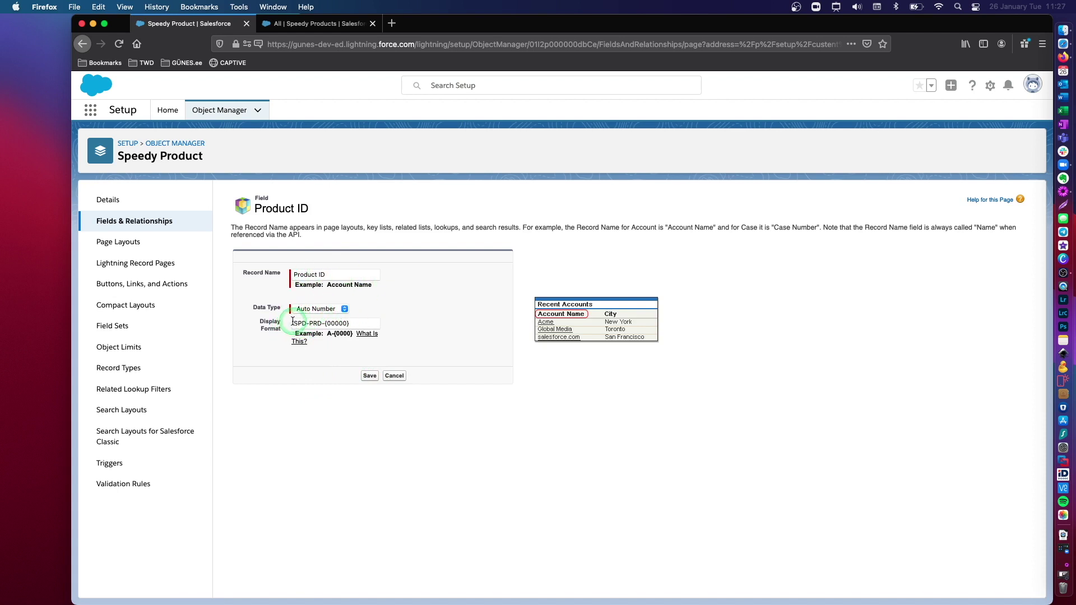
click(356, 322)
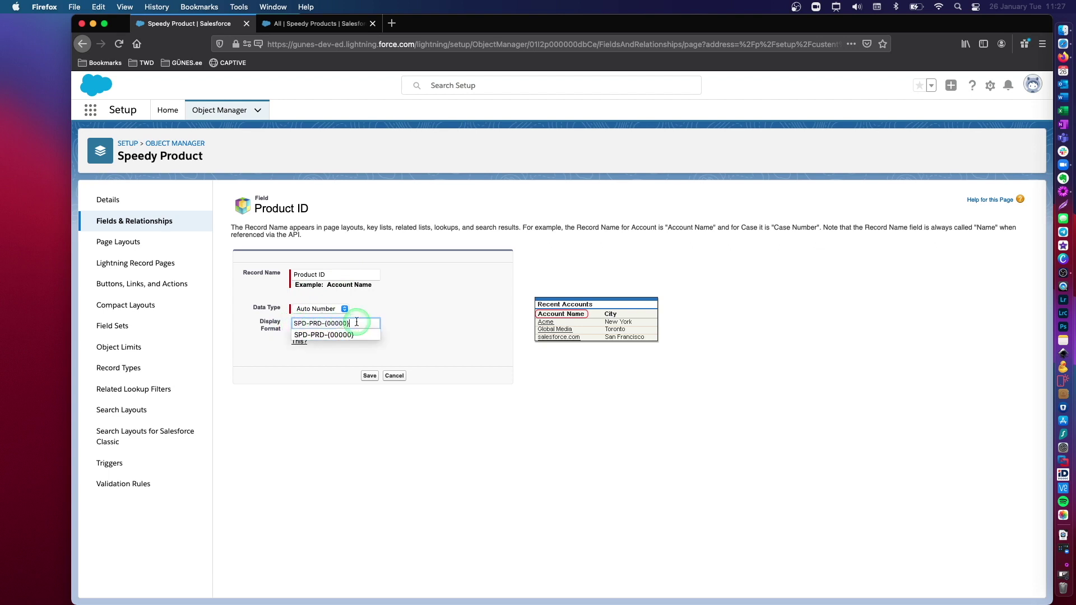
click(338, 402)
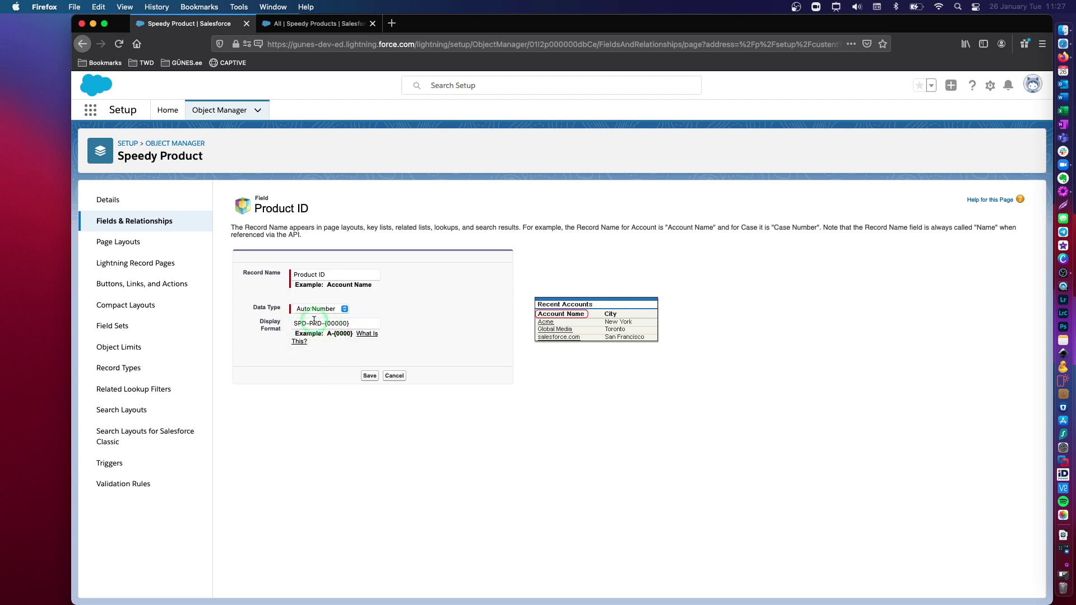
triple_click(298, 322)
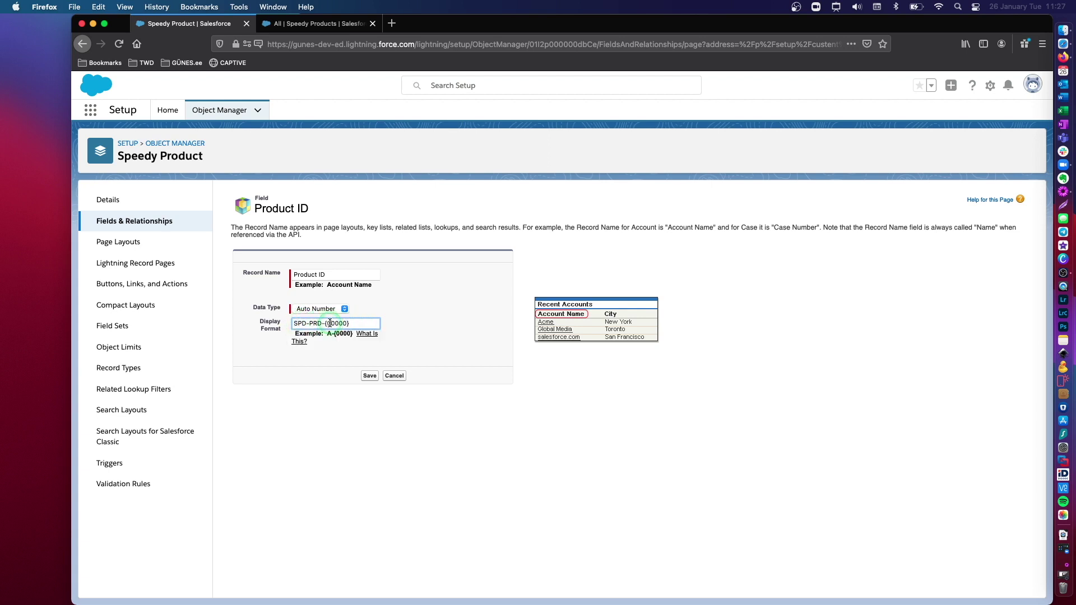
click(347, 324)
click(328, 323)
drag(327, 323, 348, 322)
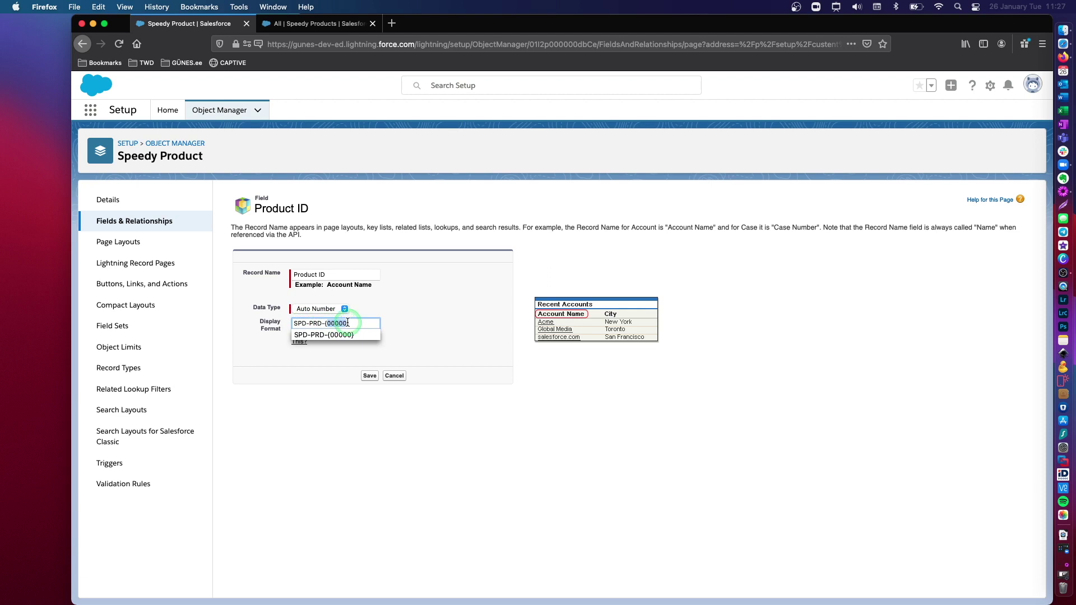
click(351, 422)
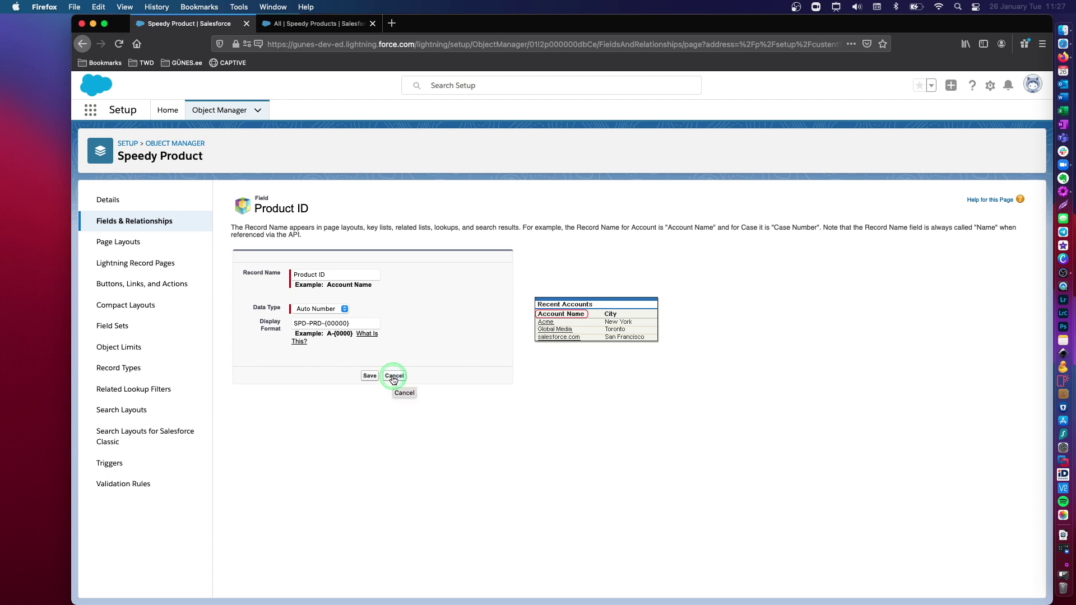
click(135, 222)
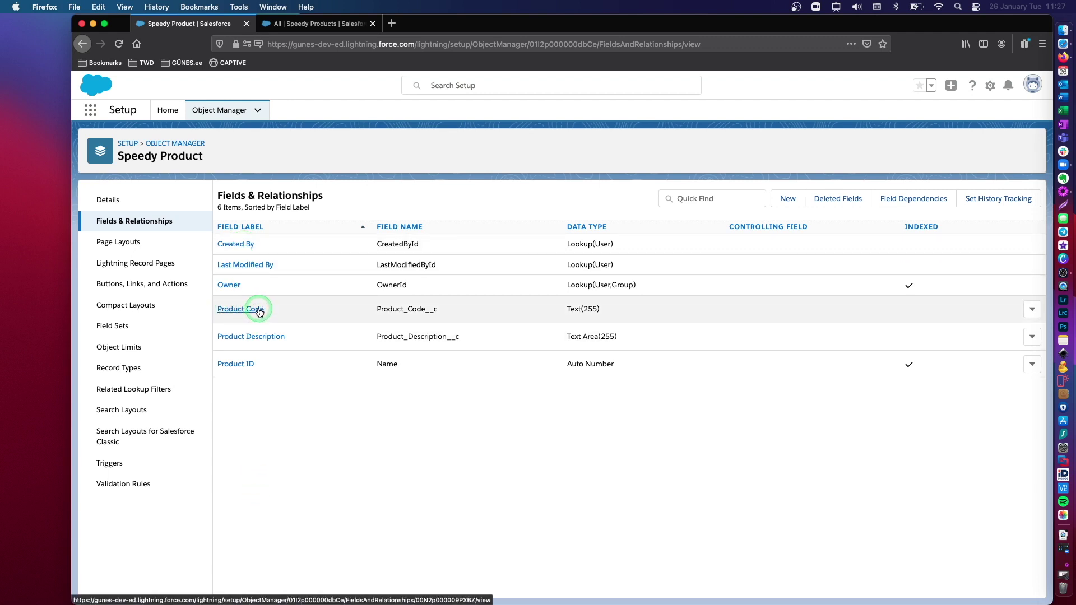
drag(567, 308, 607, 312)
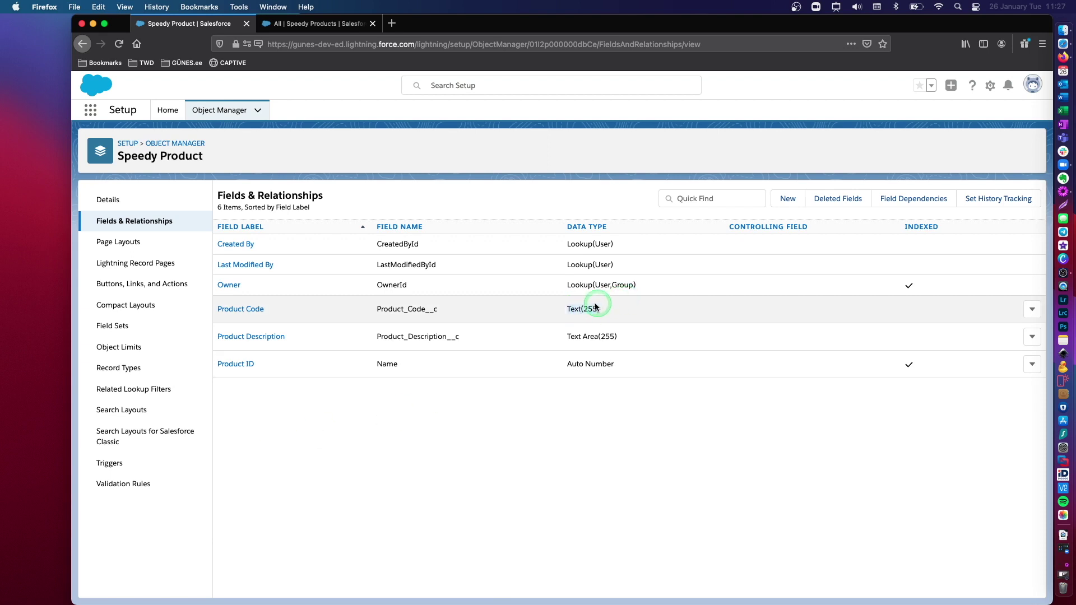
click(590, 309)
click(575, 309)
click(568, 308)
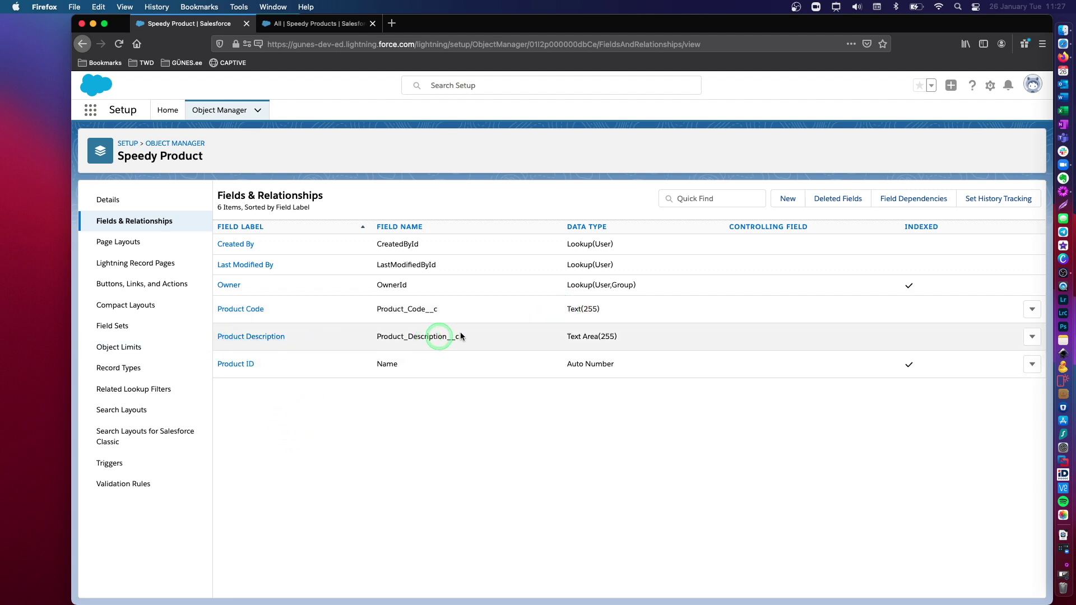
drag(564, 336, 627, 339)
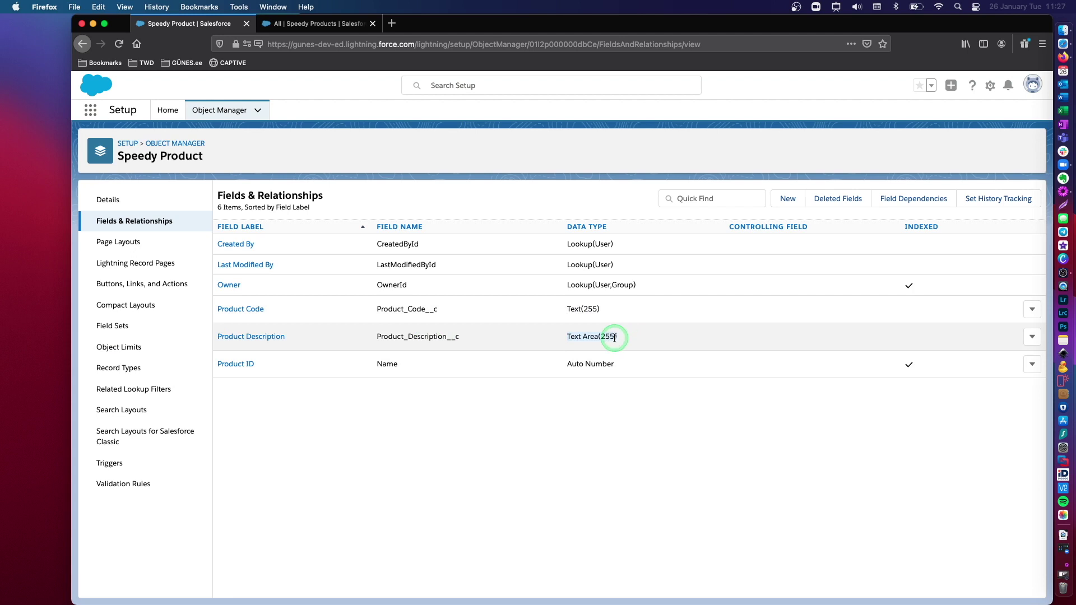
click(557, 437)
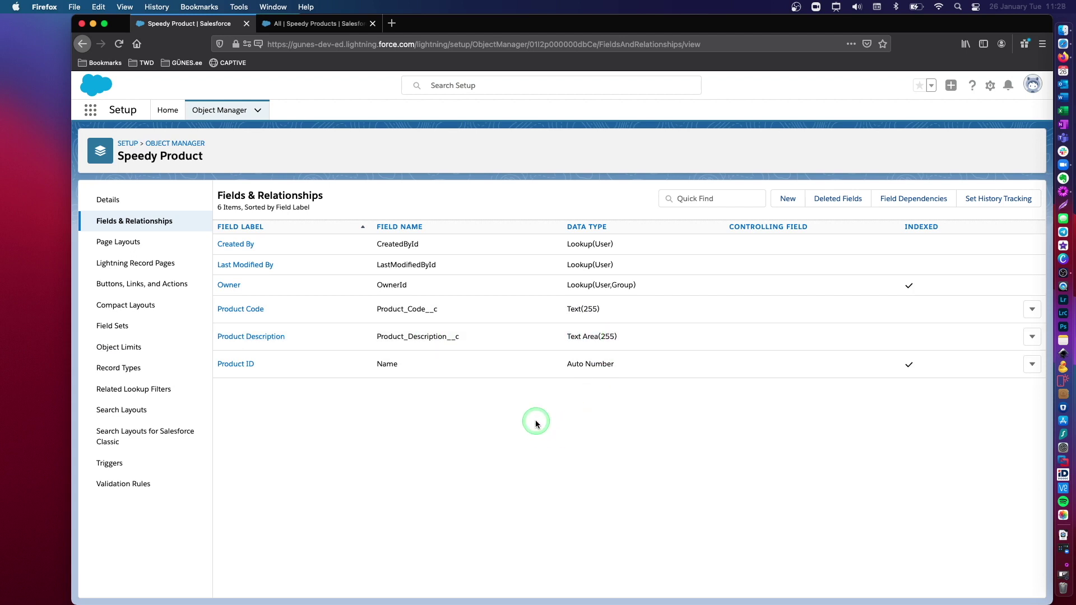
Step: Scroll through the Speedy Product Layout, then return to the empty Speedy Products list
click(119, 242)
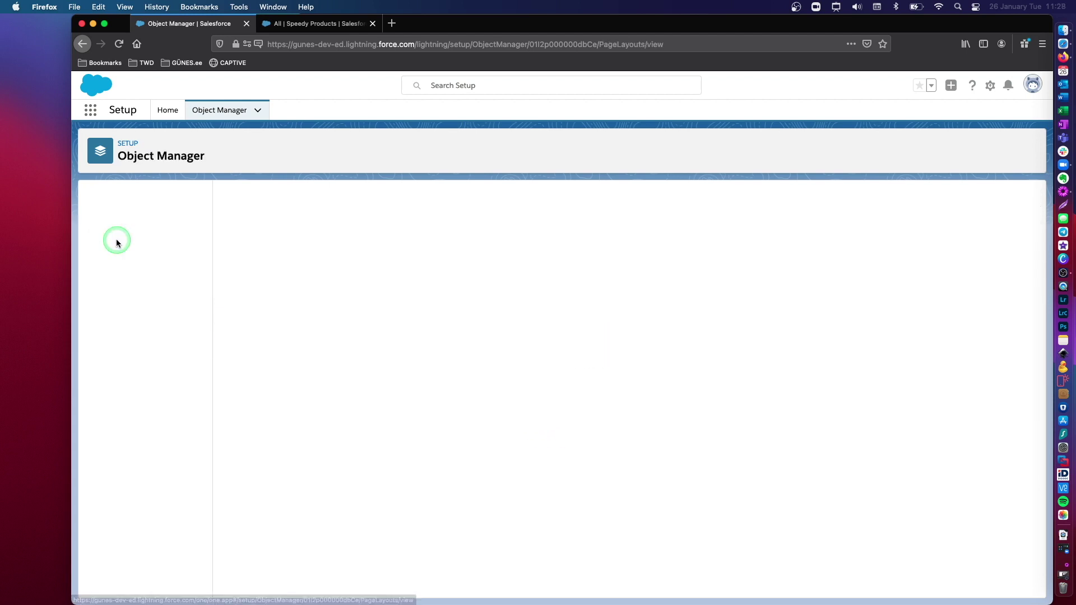
click(248, 253)
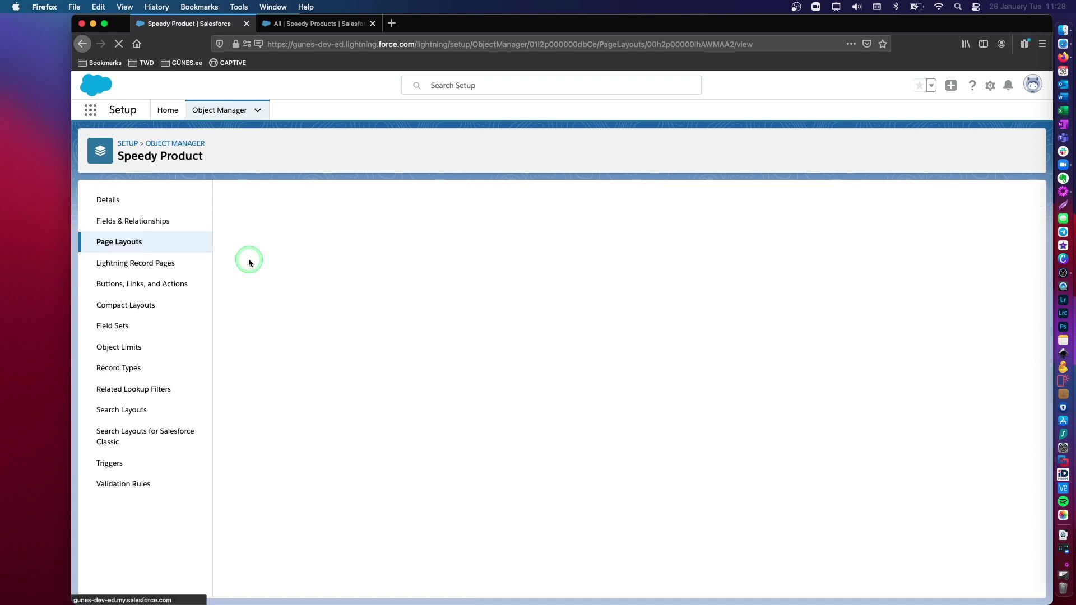
scroll(595, 439, down, 5)
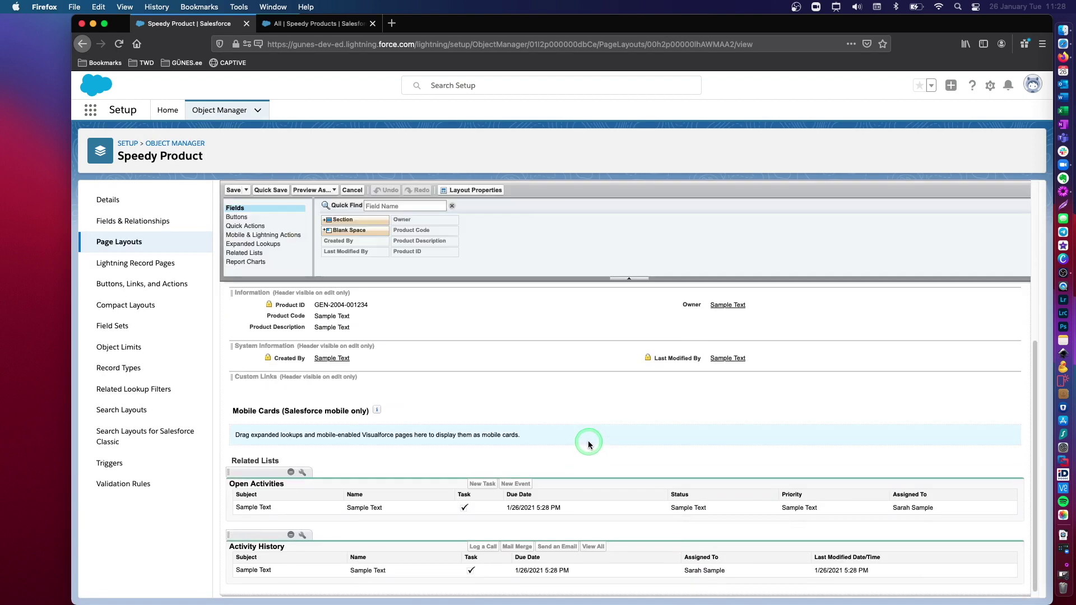
scroll(589, 444, up, 1)
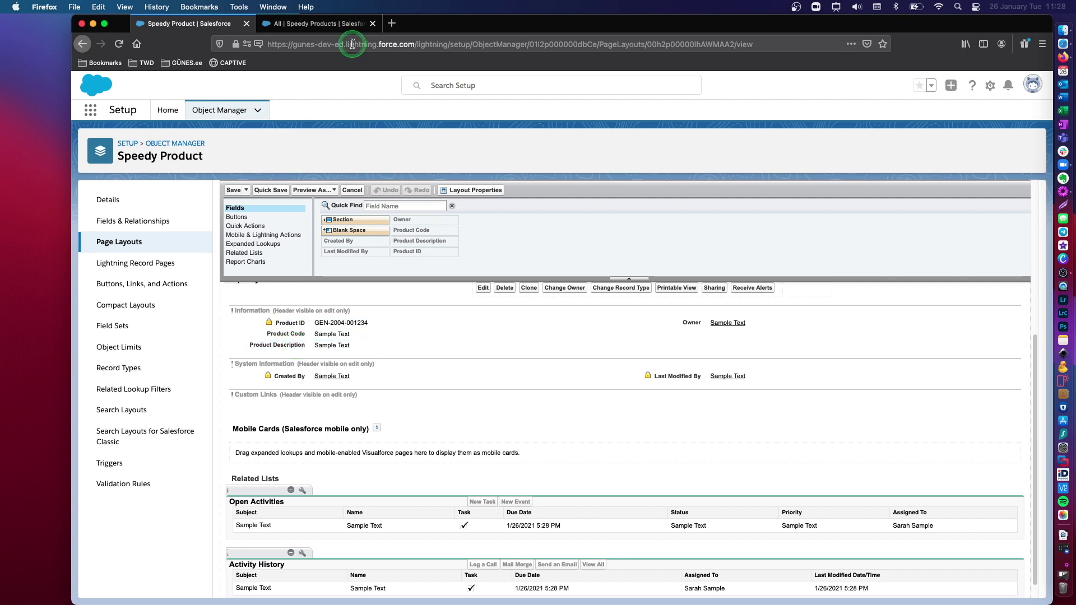
click(335, 23)
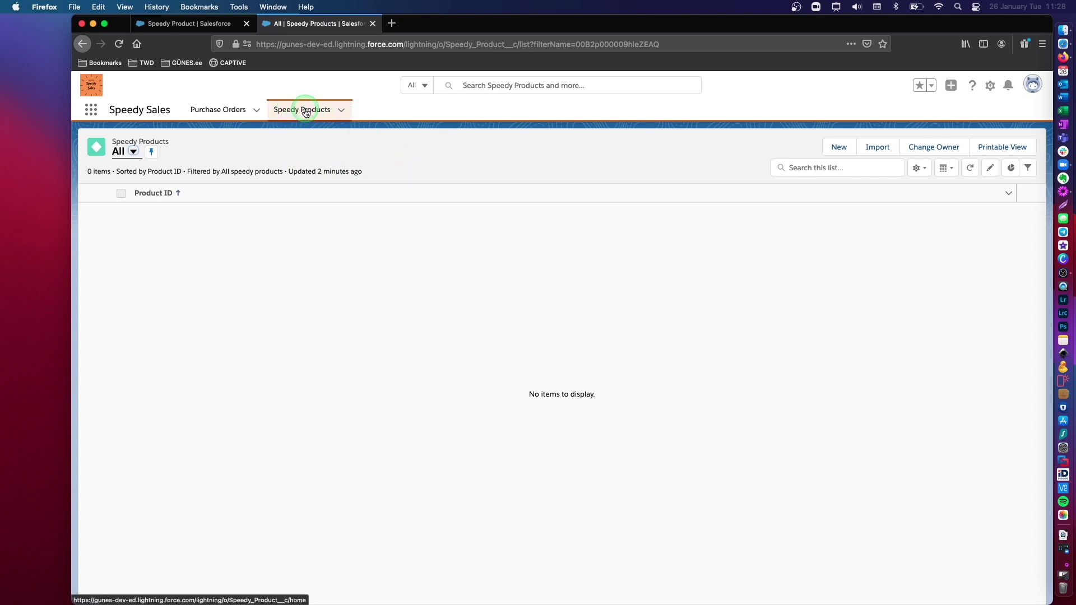
click(199, 24)
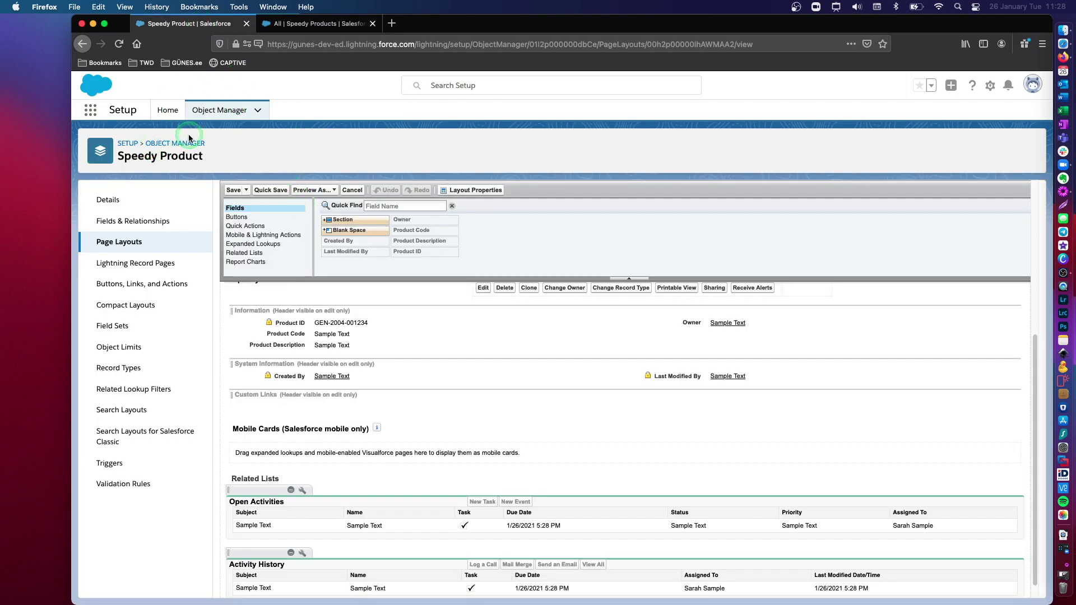
drag(120, 157, 174, 157)
click(288, 23)
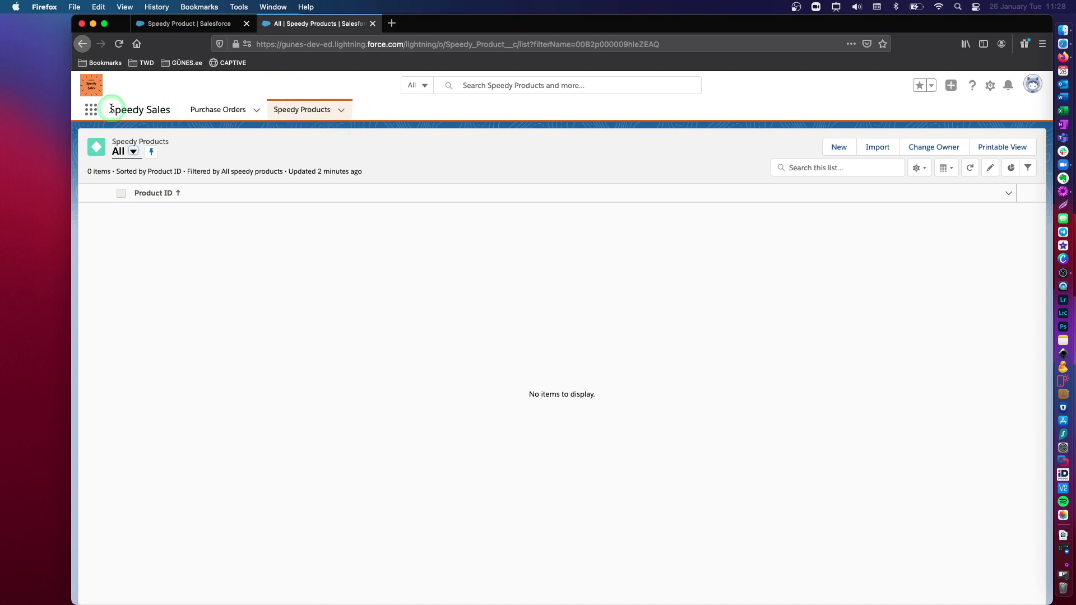
drag(112, 108, 174, 110)
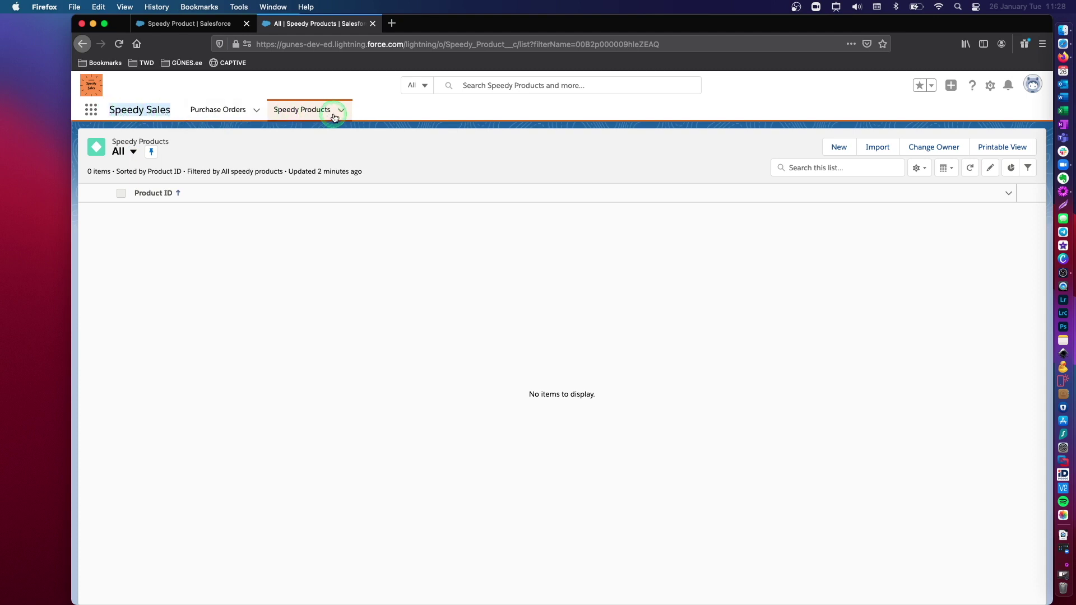
click(395, 111)
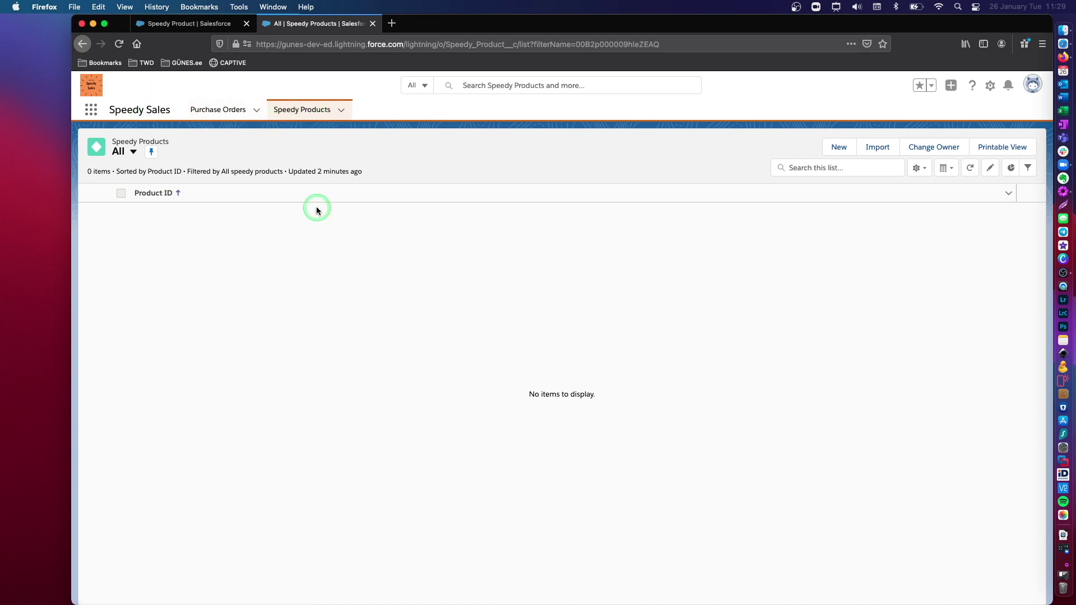
click(834, 147)
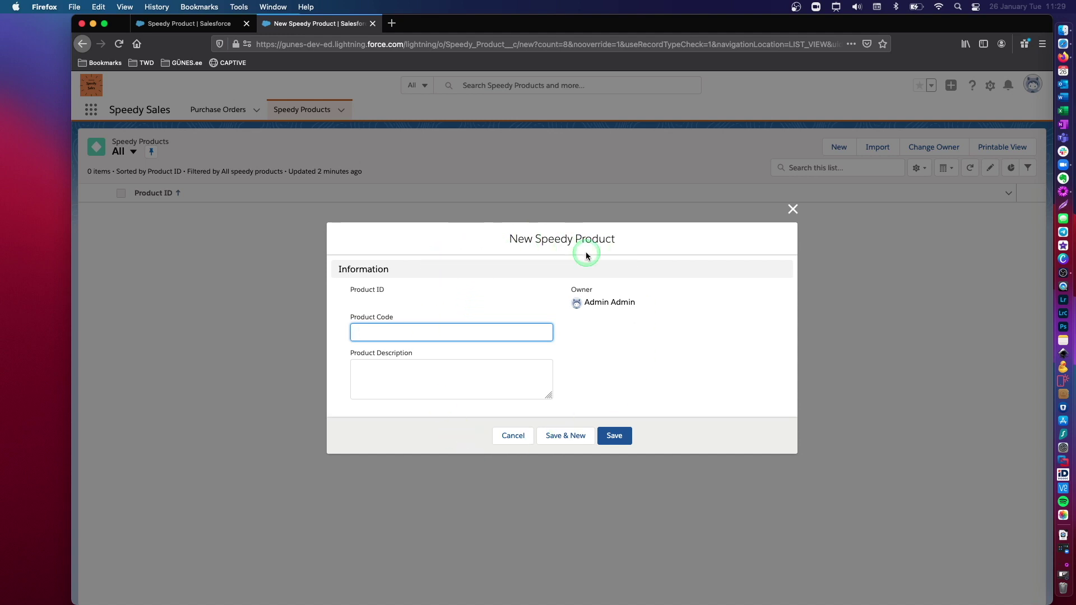
Step: Try the Product Code and Description fields on the blank form, then return to Speedy Product setup
drag(535, 239, 618, 239)
click(568, 239)
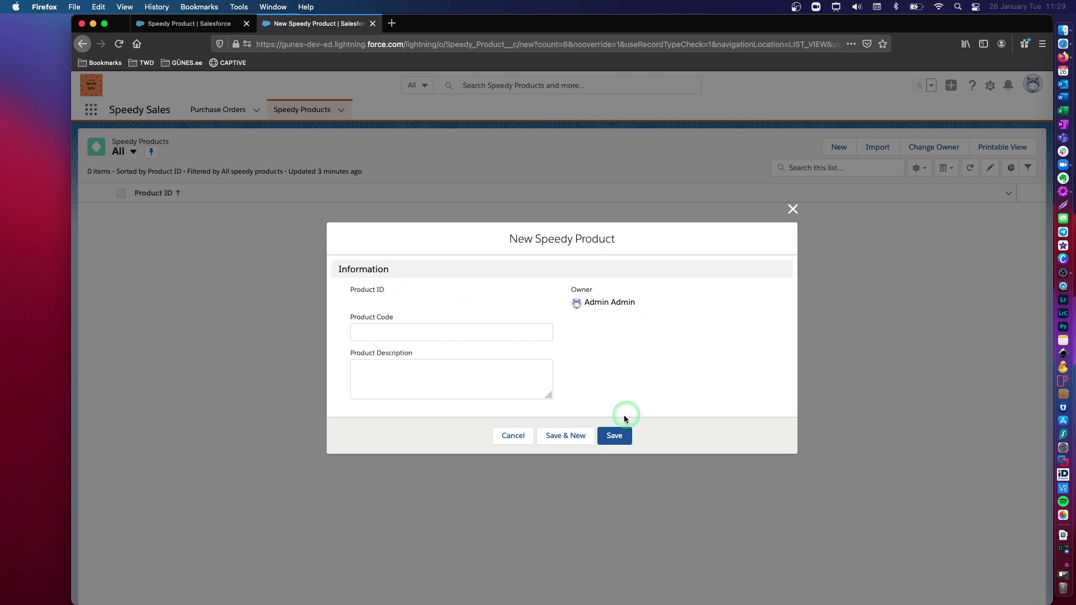
click(364, 331)
click(370, 367)
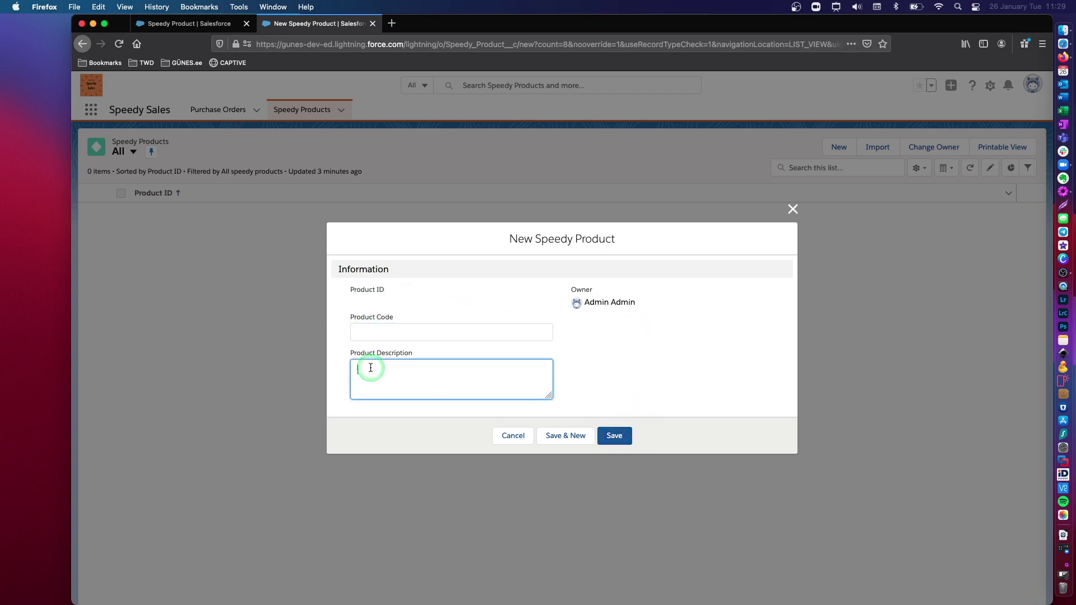
click(370, 331)
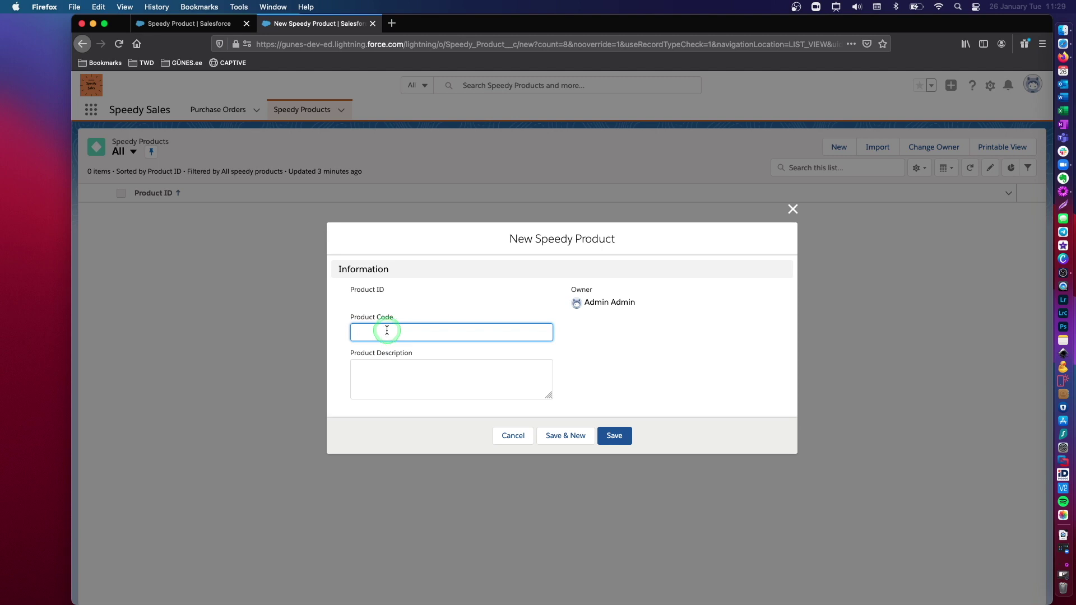
click(183, 28)
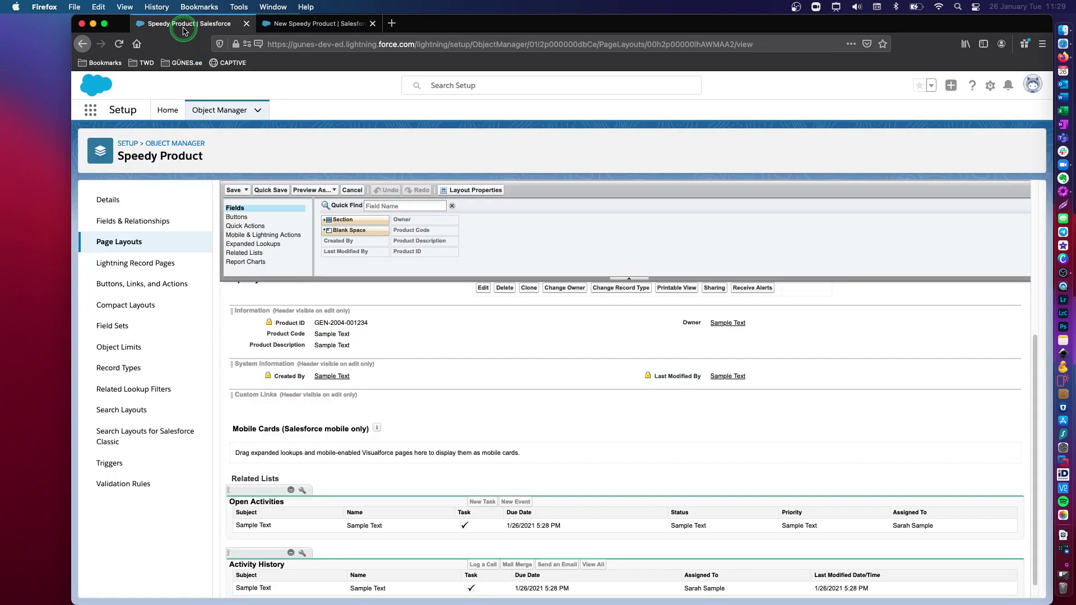
Step: Review the Product_Code_Format rule's name and description under Validation Rules, then start editing it
click(122, 485)
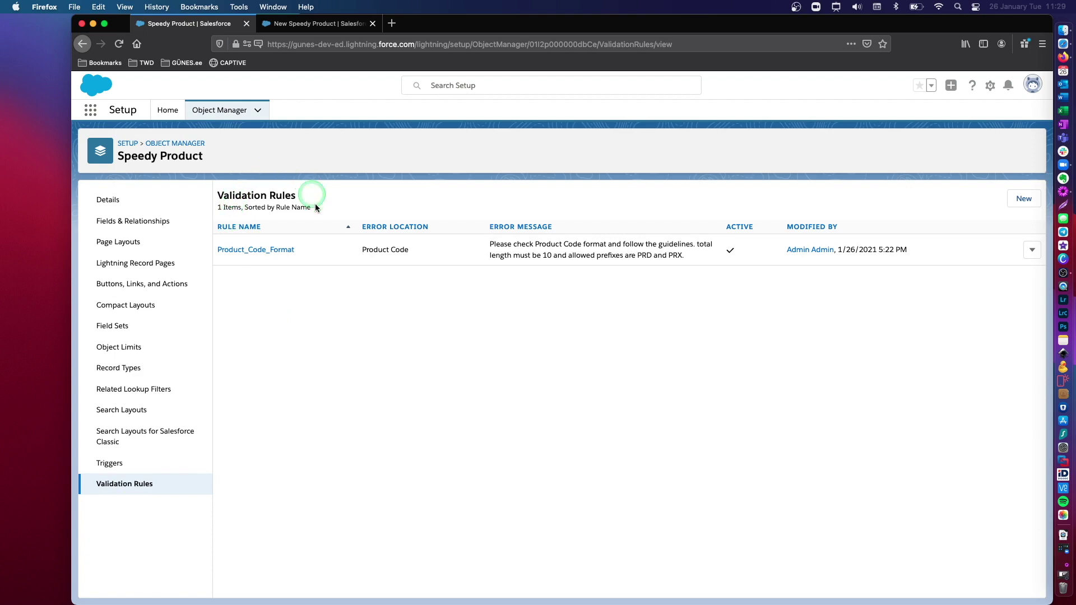
click(265, 251)
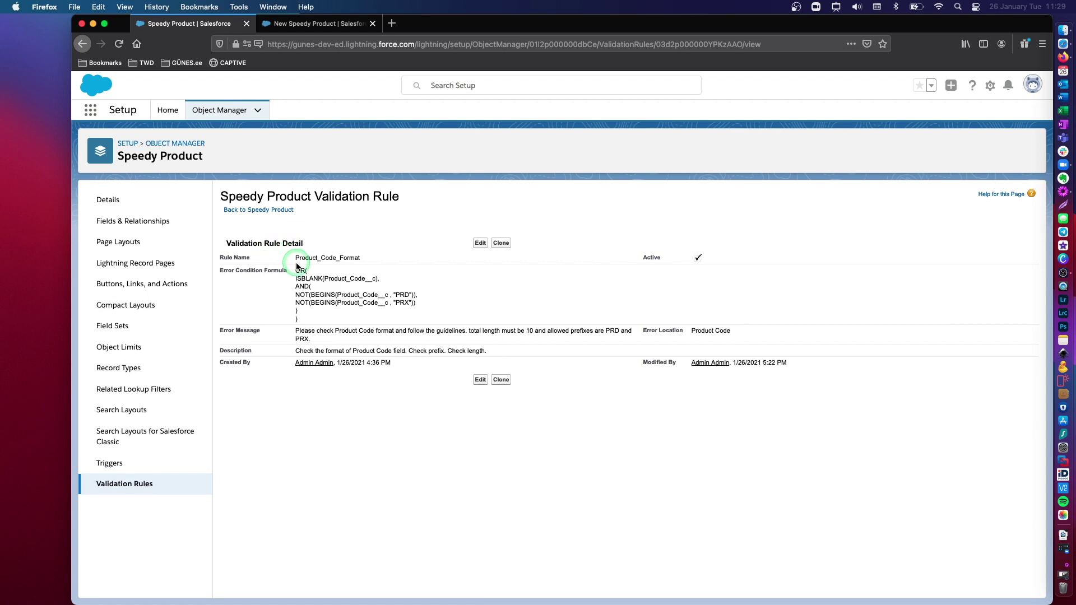
drag(296, 257, 361, 258)
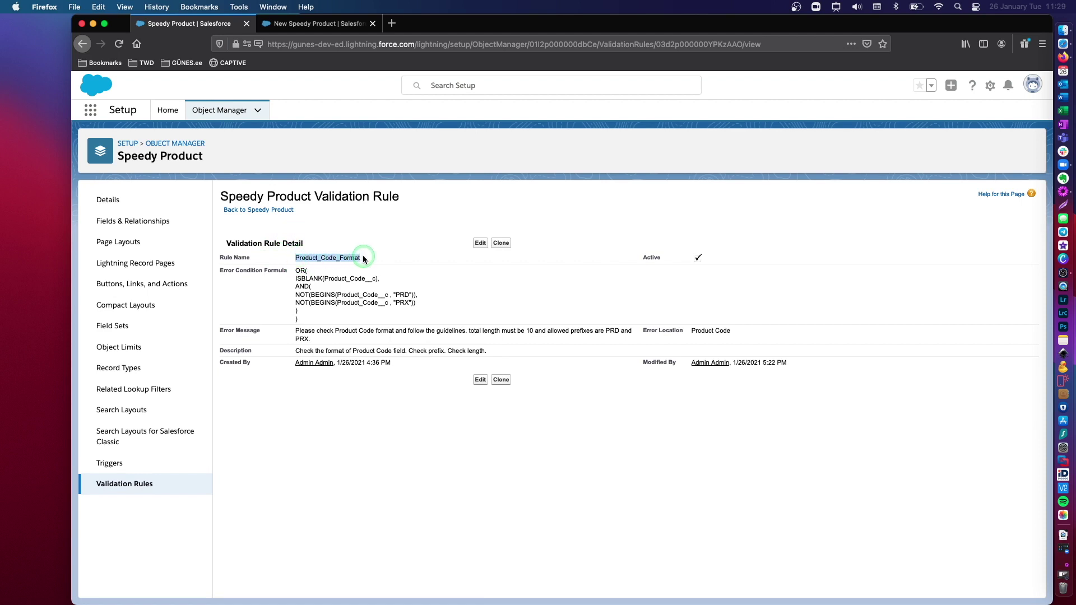
click(315, 257)
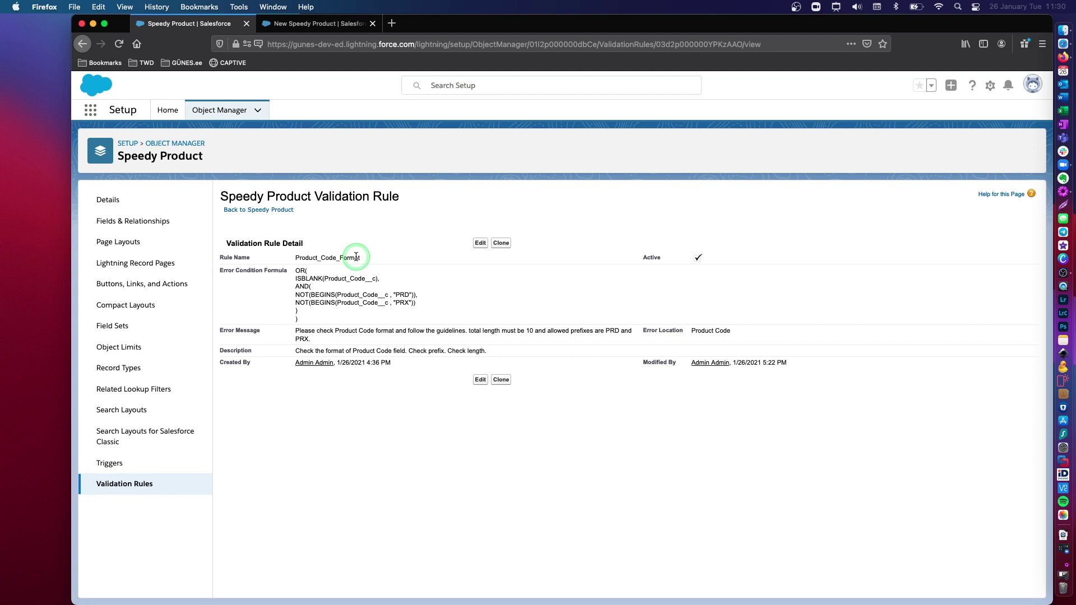
drag(297, 349, 493, 354)
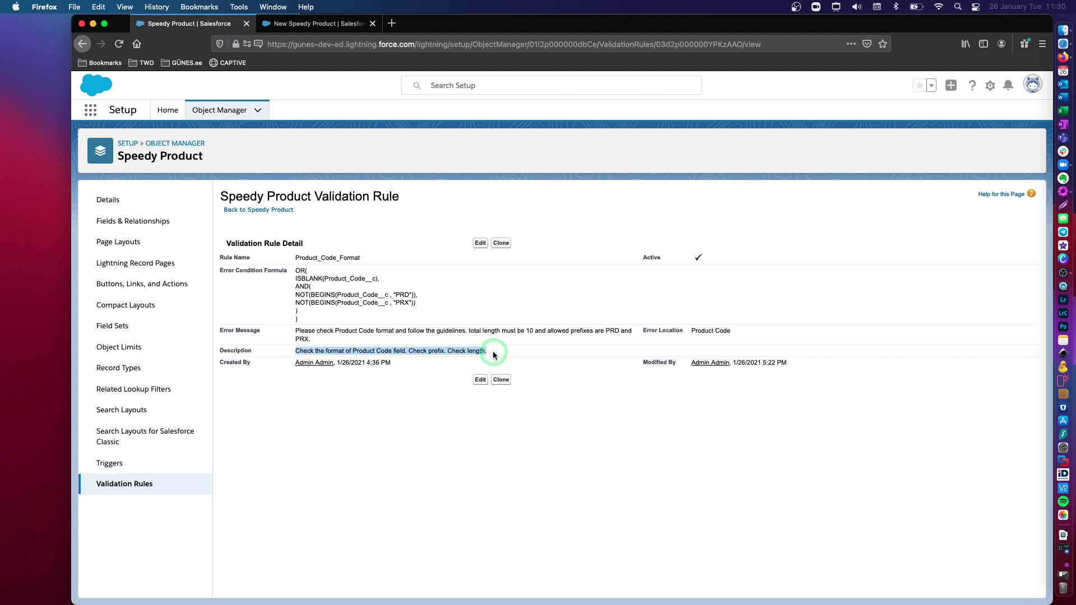
click(493, 354)
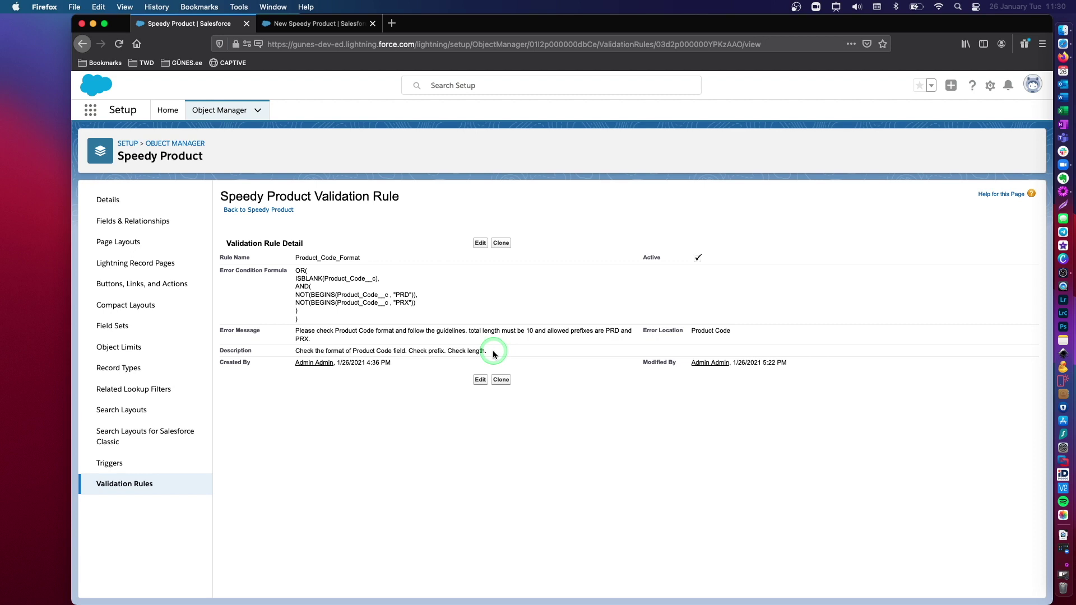
click(480, 243)
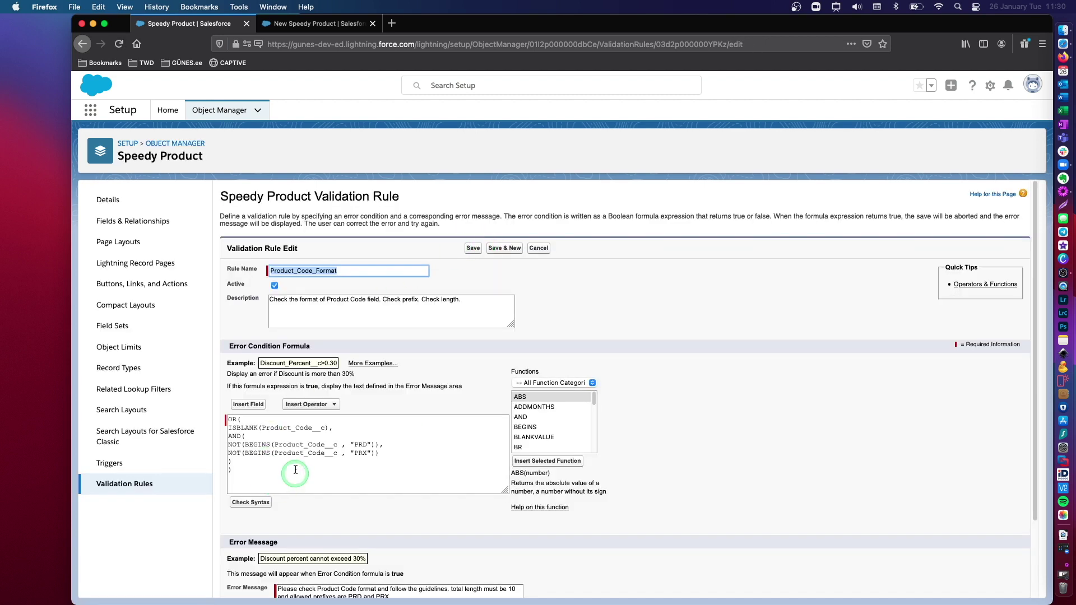
Step: Add 'Check not blank.' to the validation rule's description
click(340, 426)
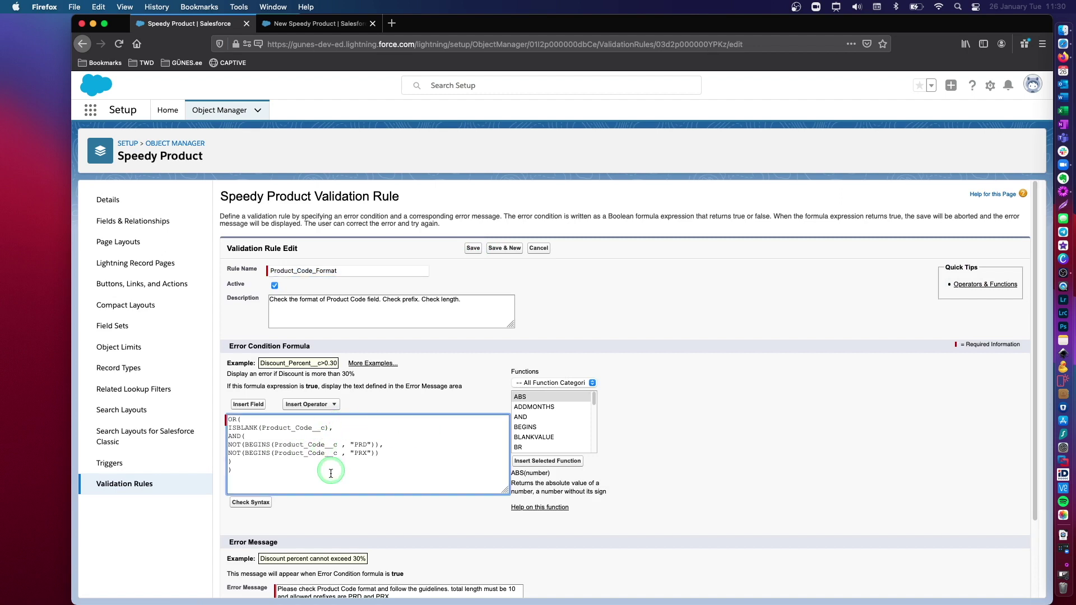
scroll(463, 489, down, 3)
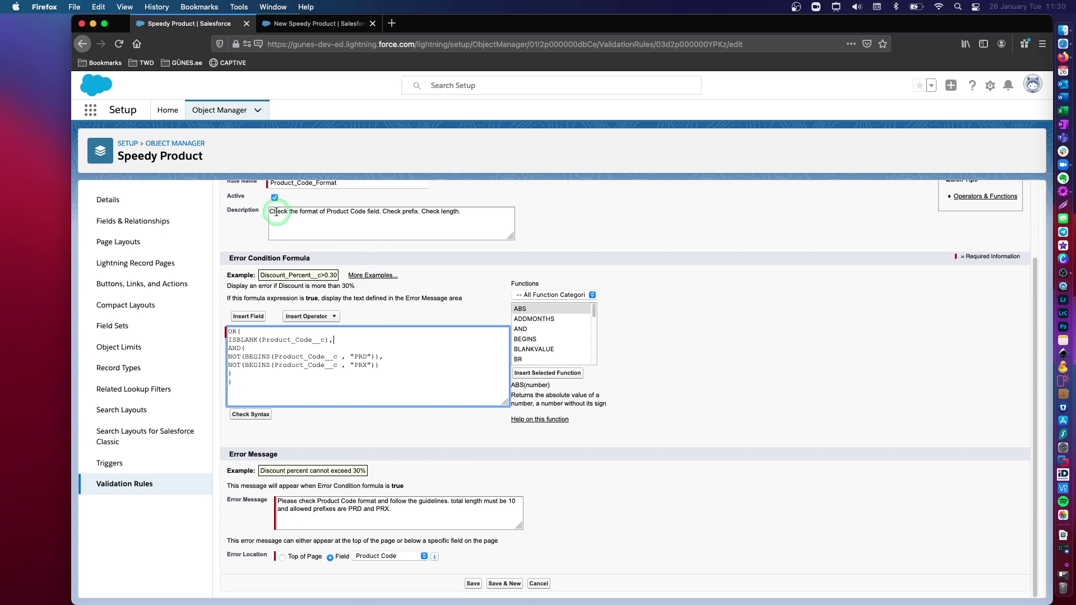
click(384, 212)
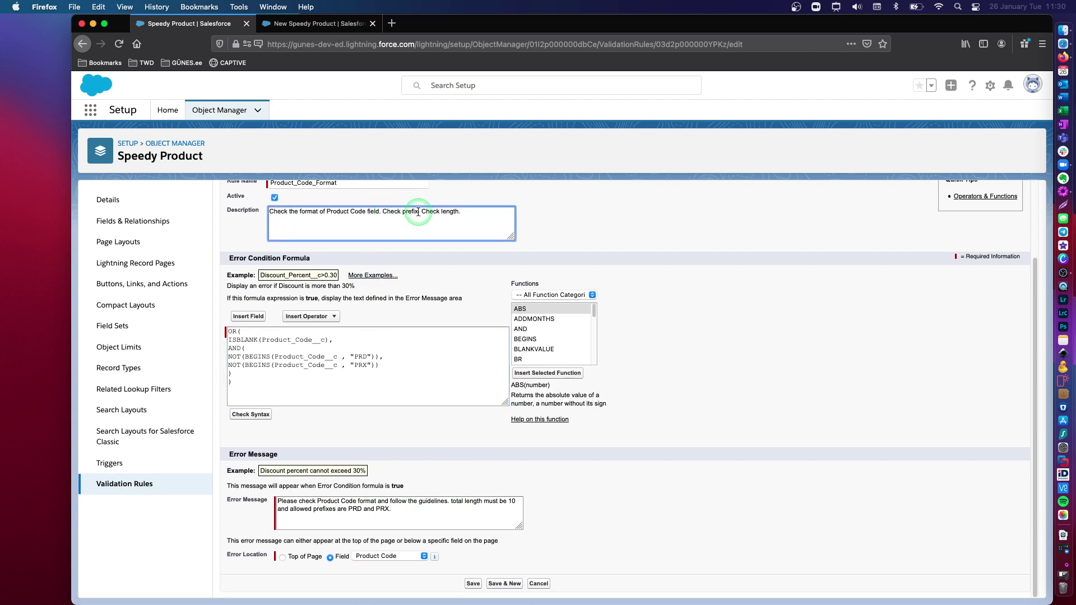
text(Check not blank. Check)
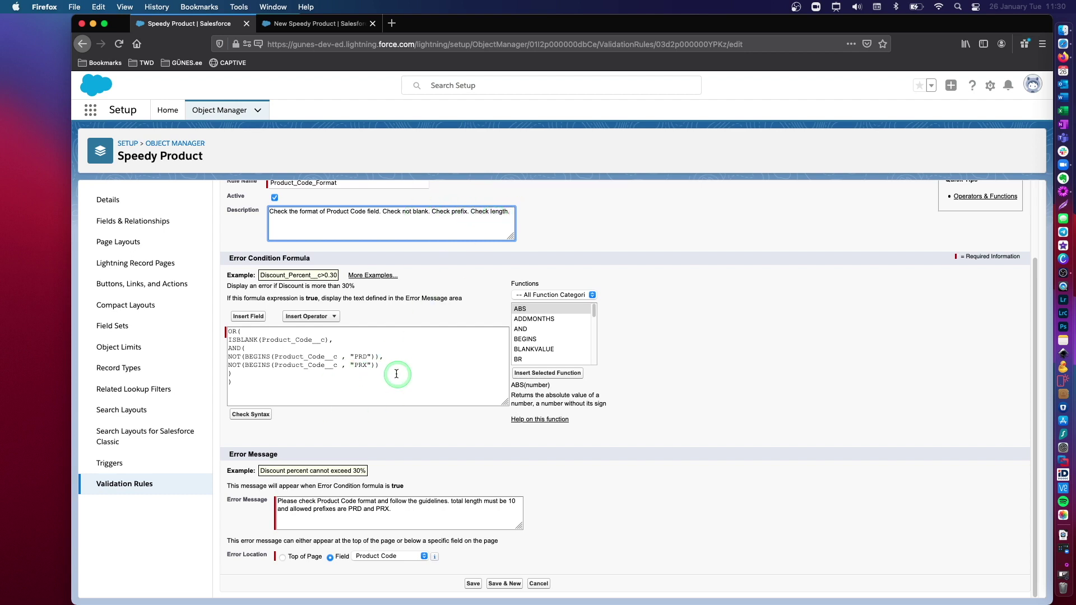
Step: Append NOT(LEN(Product_Code__c)=10) to the OR formula, pass the syntax check, and save
click(241, 372)
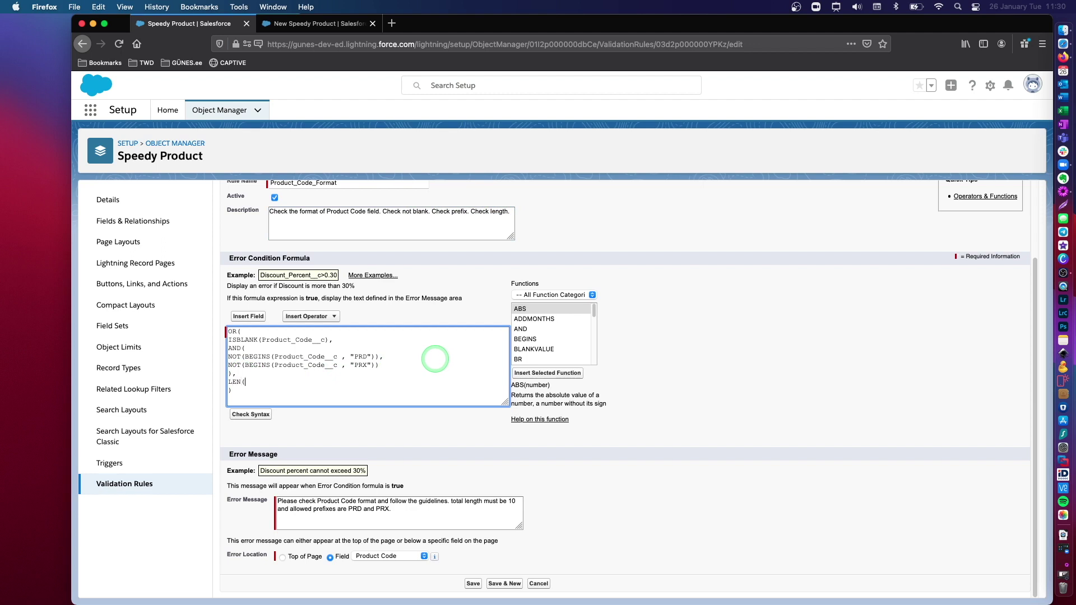
drag(275, 365, 330, 390)
text(Product_Code__c)
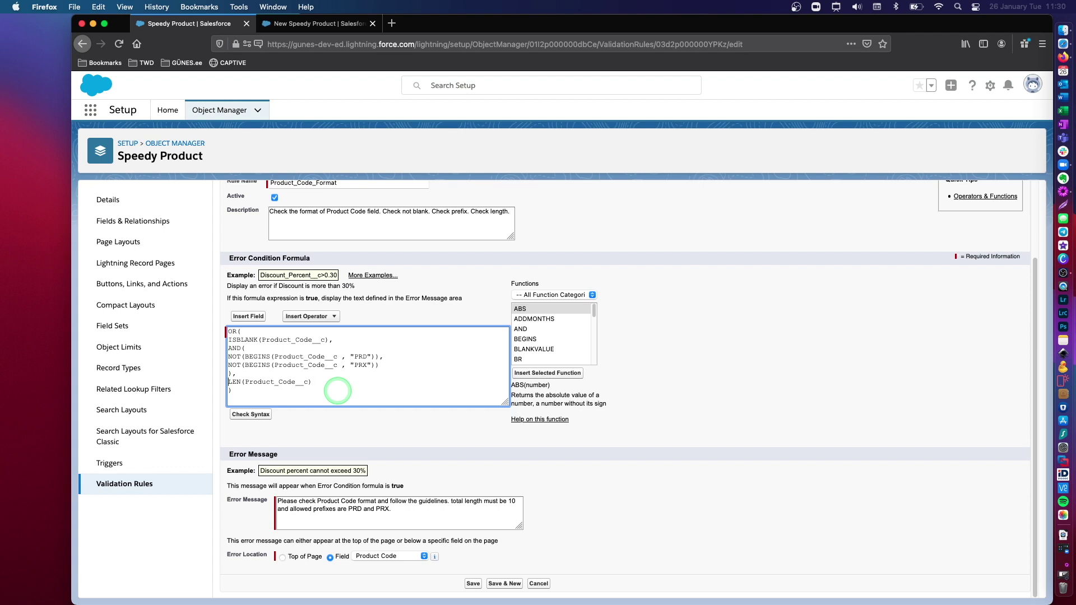
text(NOT()
click(251, 414)
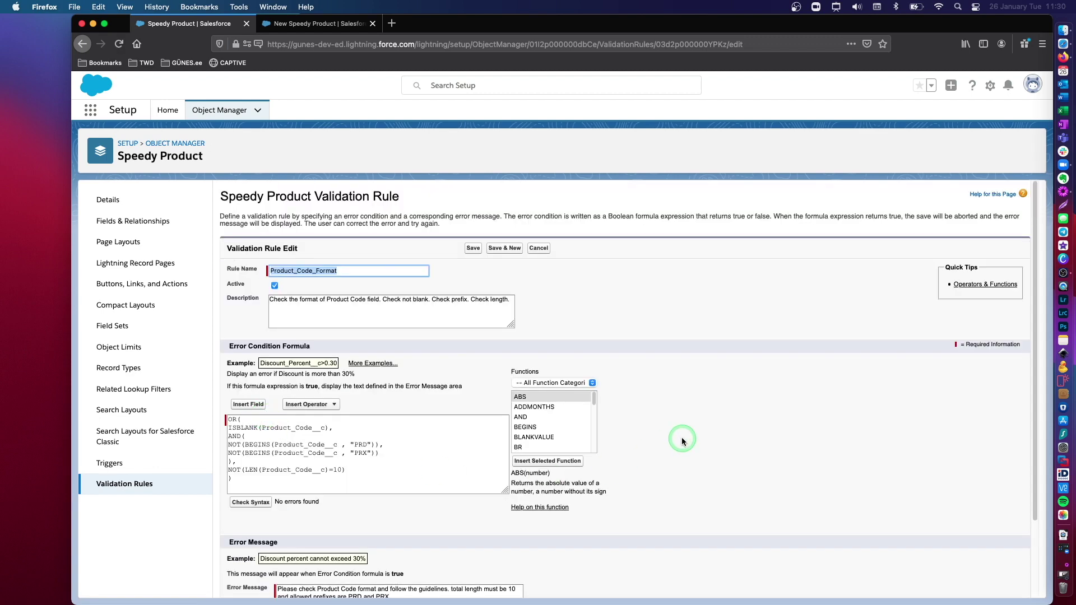
click(473, 249)
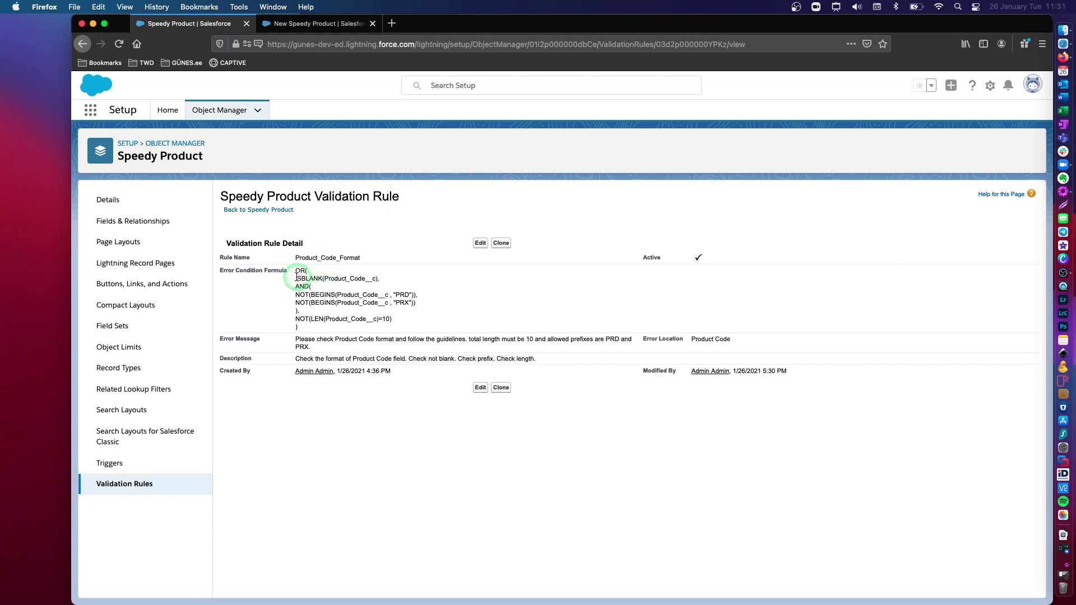
Step: Review the saved formula's ISBLANK condition and PRD/PRX prefix checks
drag(295, 277, 390, 284)
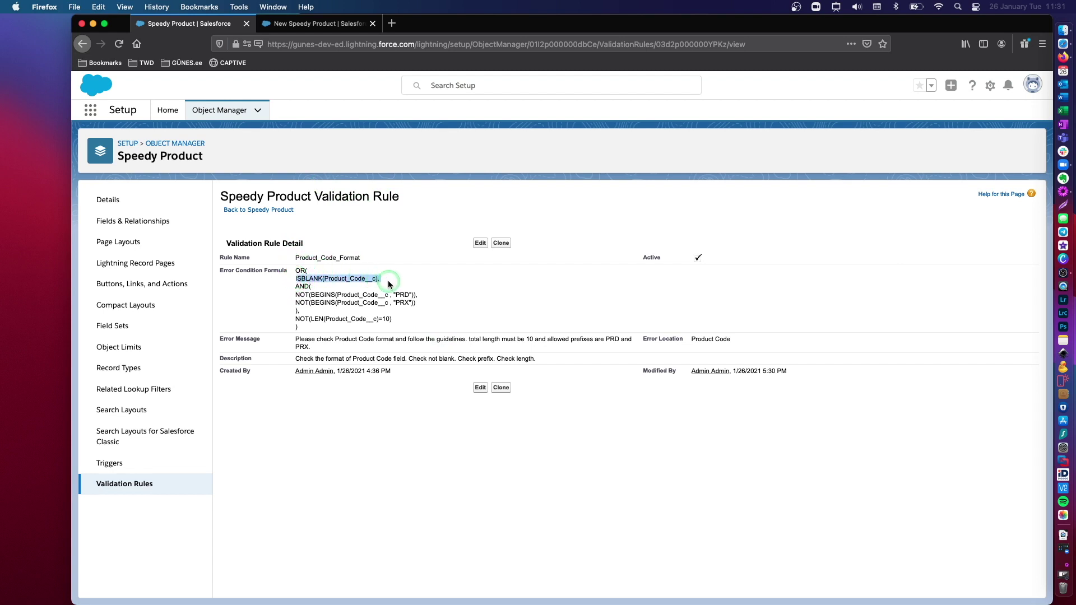
click(357, 278)
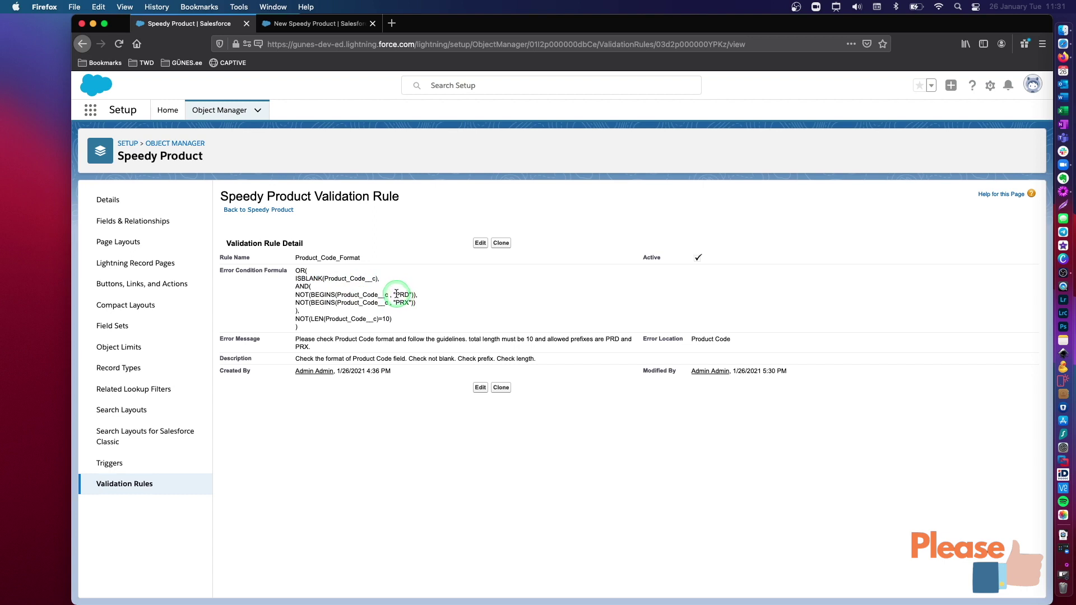
drag(395, 293, 408, 294)
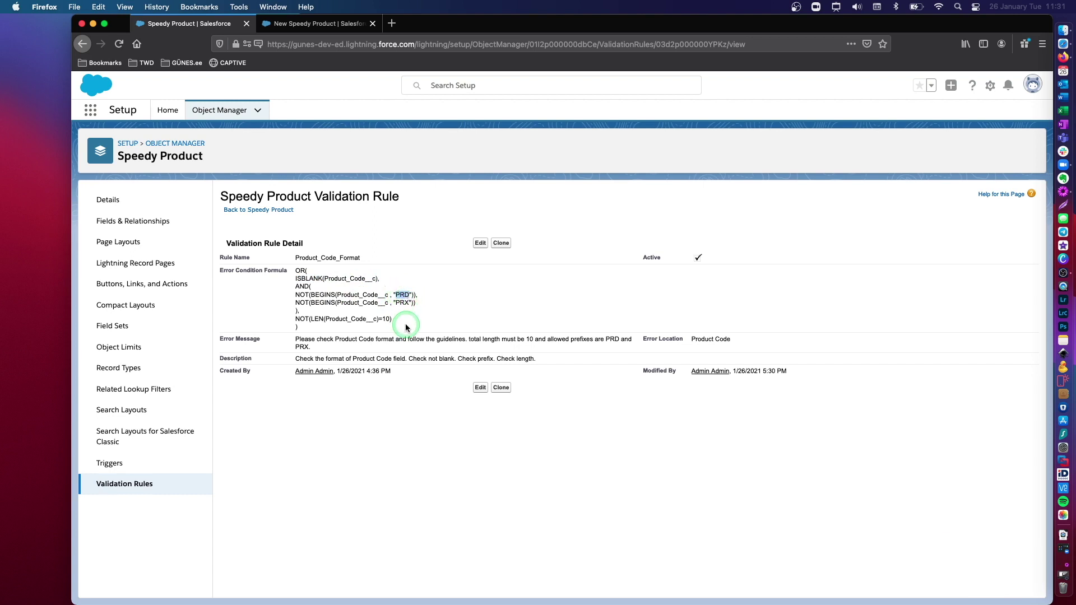
mouse_move(395, 303)
mouse_down()
mouse_move(412, 302)
mouse_move(399, 292)
mouse_move(409, 303)
mouse_up()
Step: Review the length-10 condition, then cancel the blank New Speedy Product form
drag(296, 319, 407, 323)
click(389, 317)
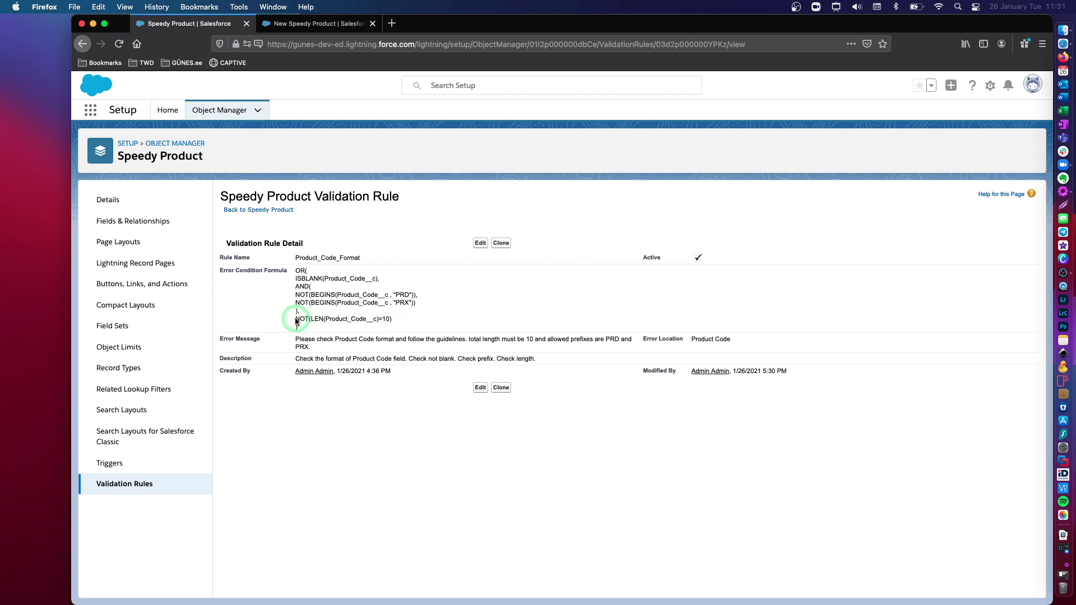
drag(296, 318, 388, 320)
click(399, 322)
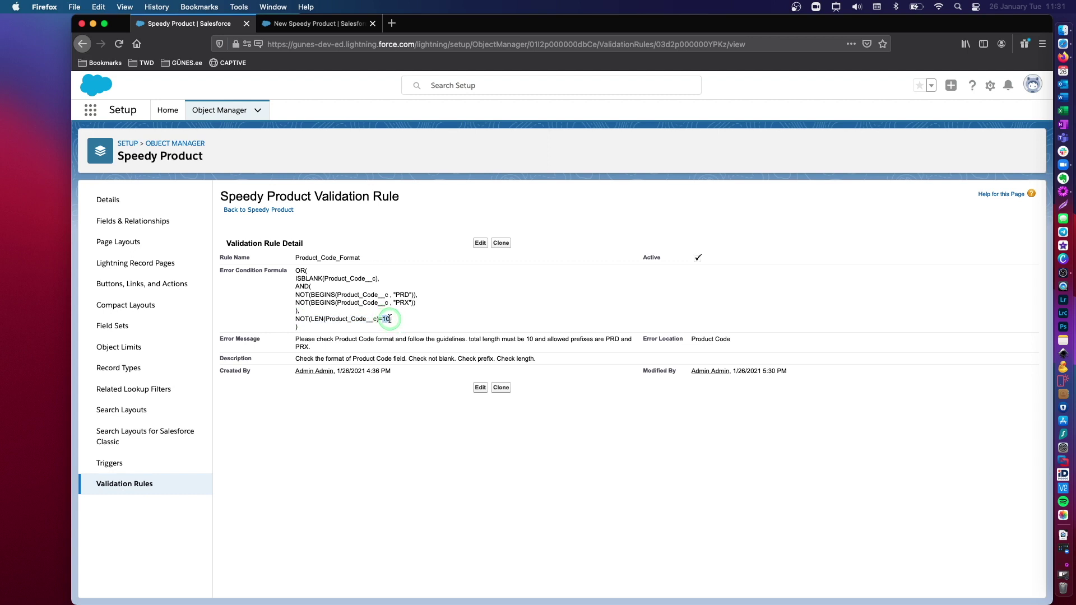
drag(389, 319, 404, 321)
drag(392, 319, 271, 271)
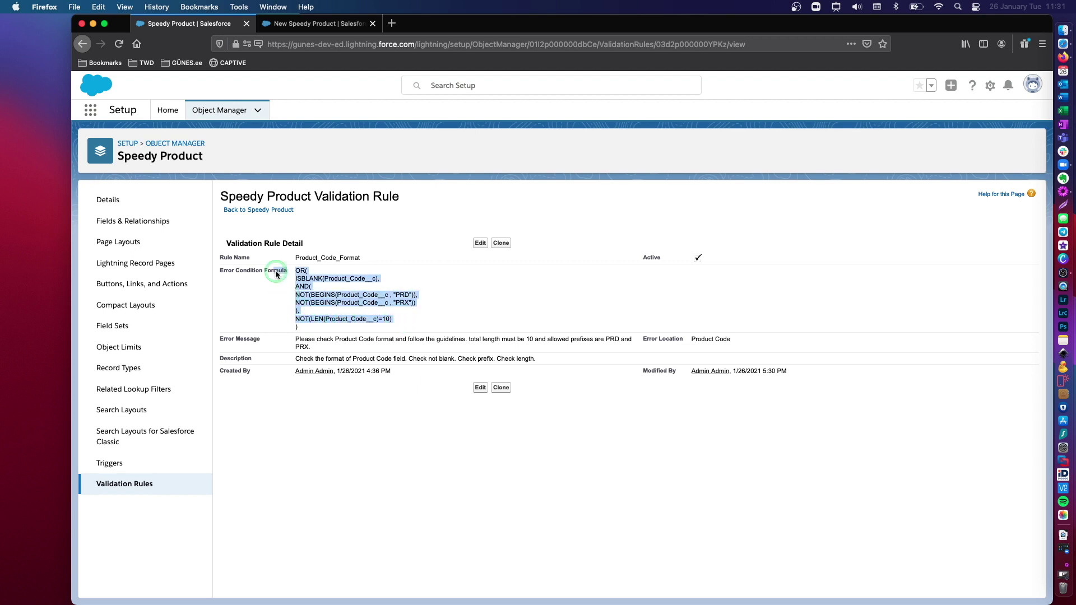
click(377, 315)
drag(377, 318, 296, 319)
click(375, 319)
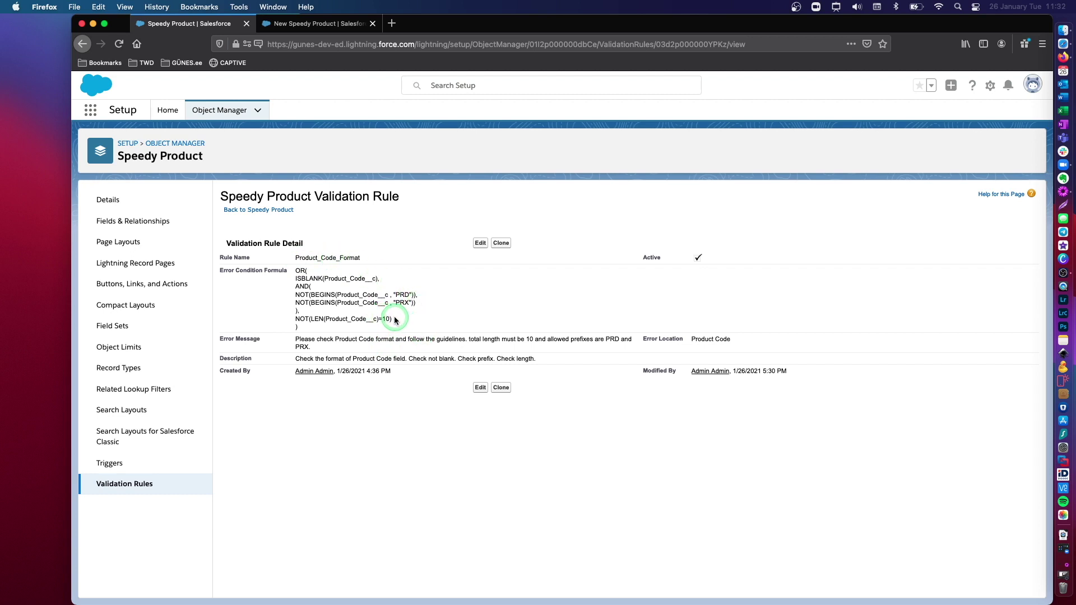
drag(394, 321, 295, 319)
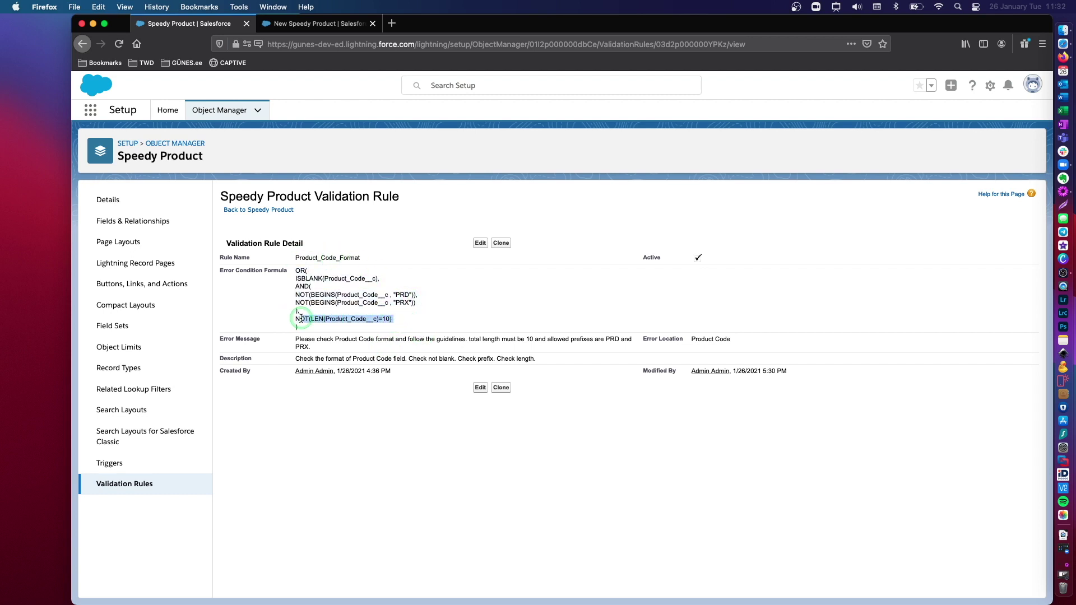
click(398, 312)
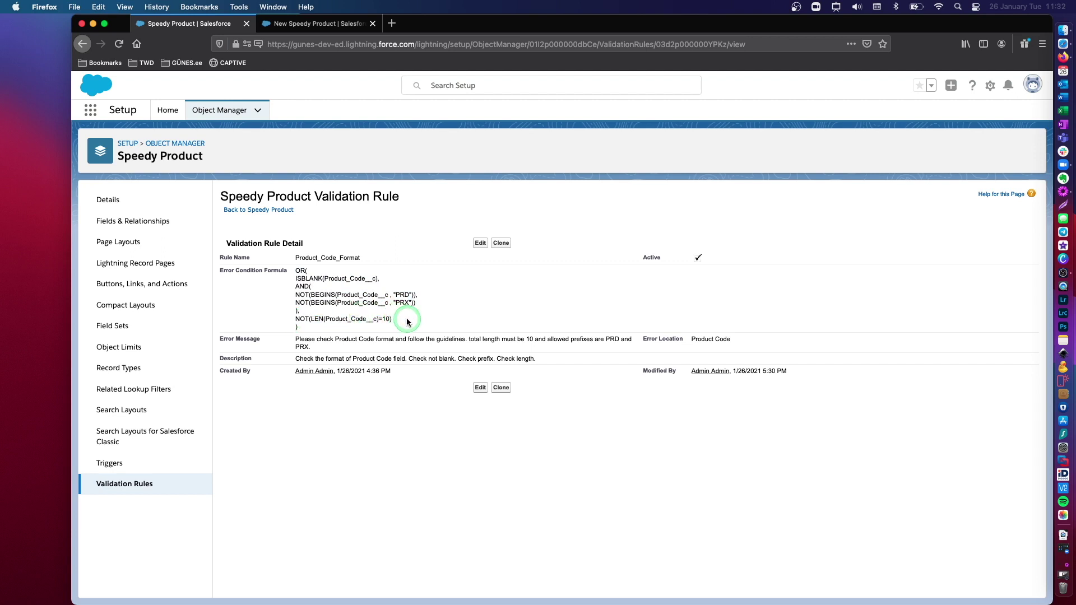
click(324, 25)
click(530, 440)
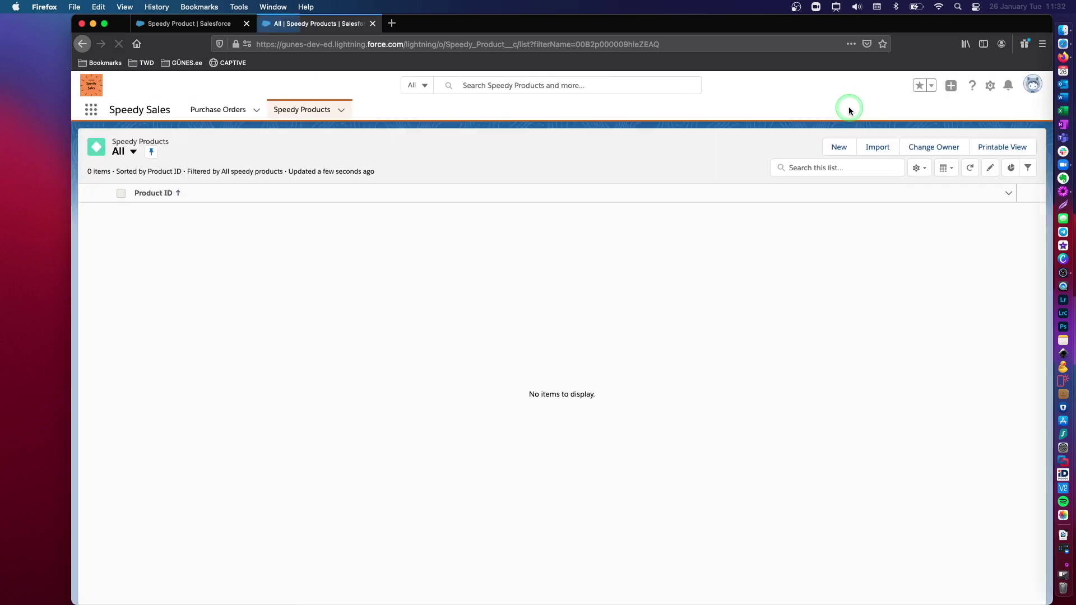
Step: Start a new Speedy Product and confirm a blank product code is rejected
click(839, 148)
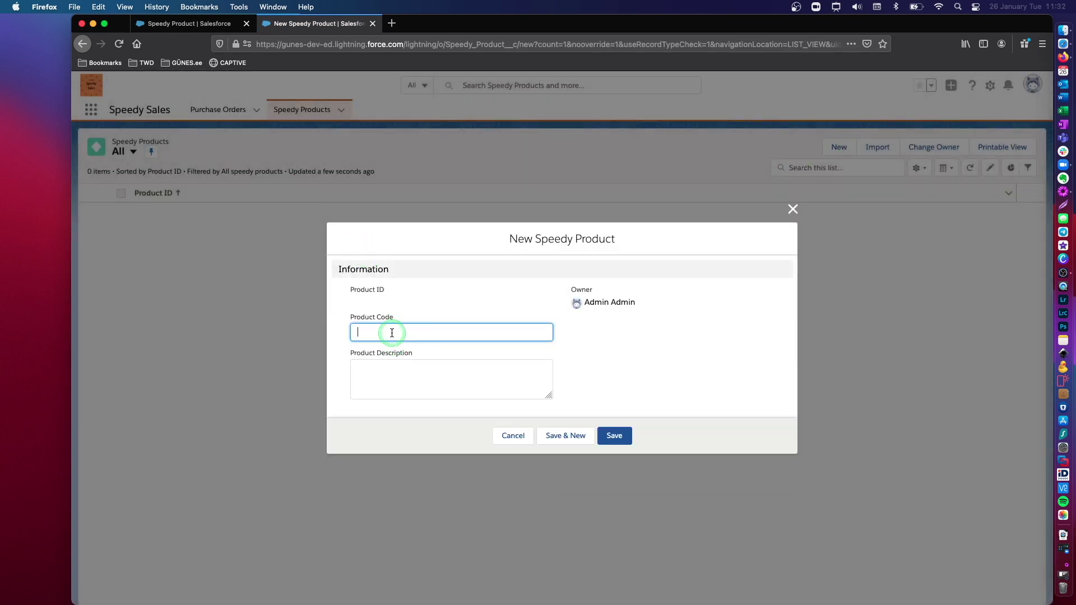
click(391, 379)
click(385, 332)
click(613, 432)
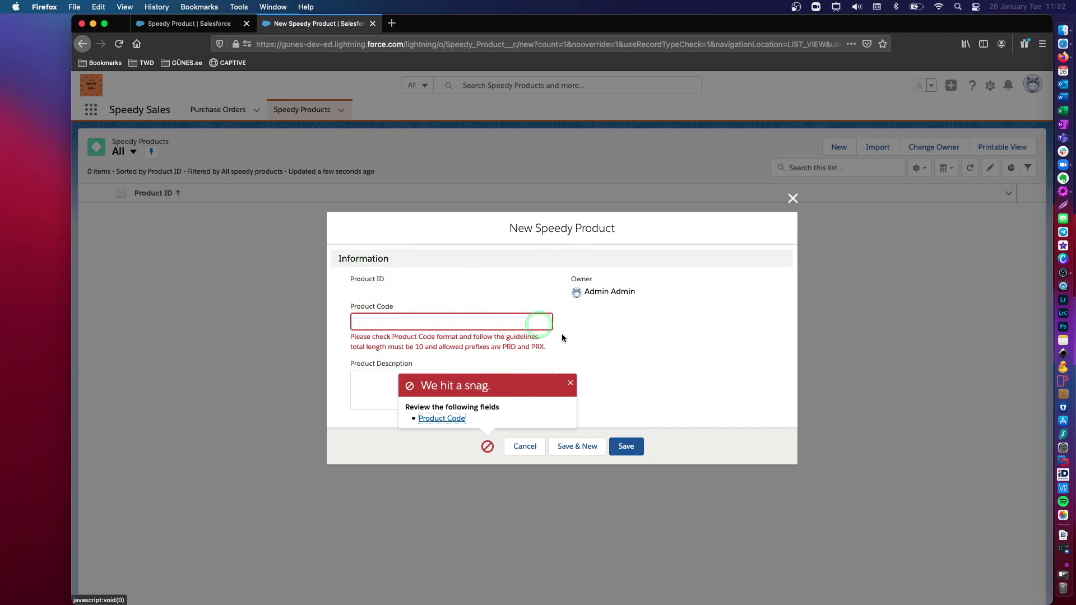
click(571, 383)
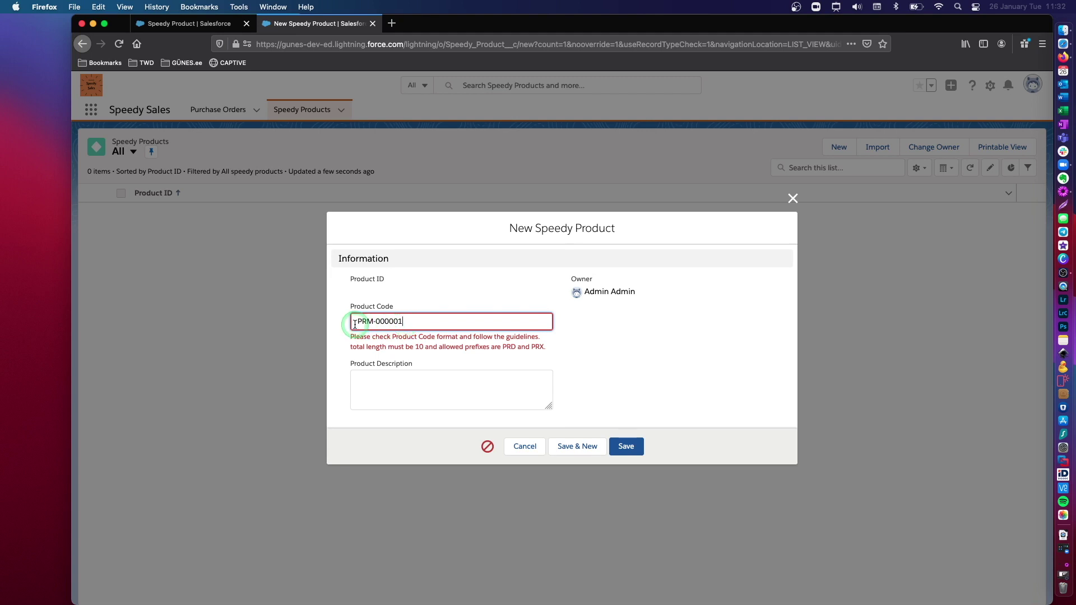
Step: Try saving with code PRM-000001 and dismiss the validation error
drag(350, 321, 420, 320)
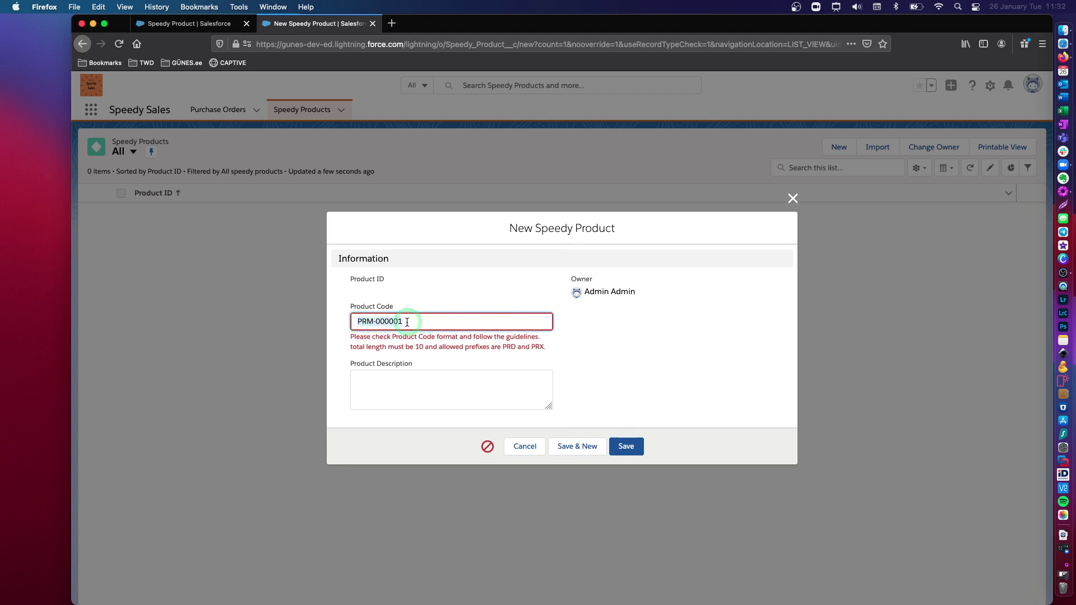
click(407, 322)
click(420, 320)
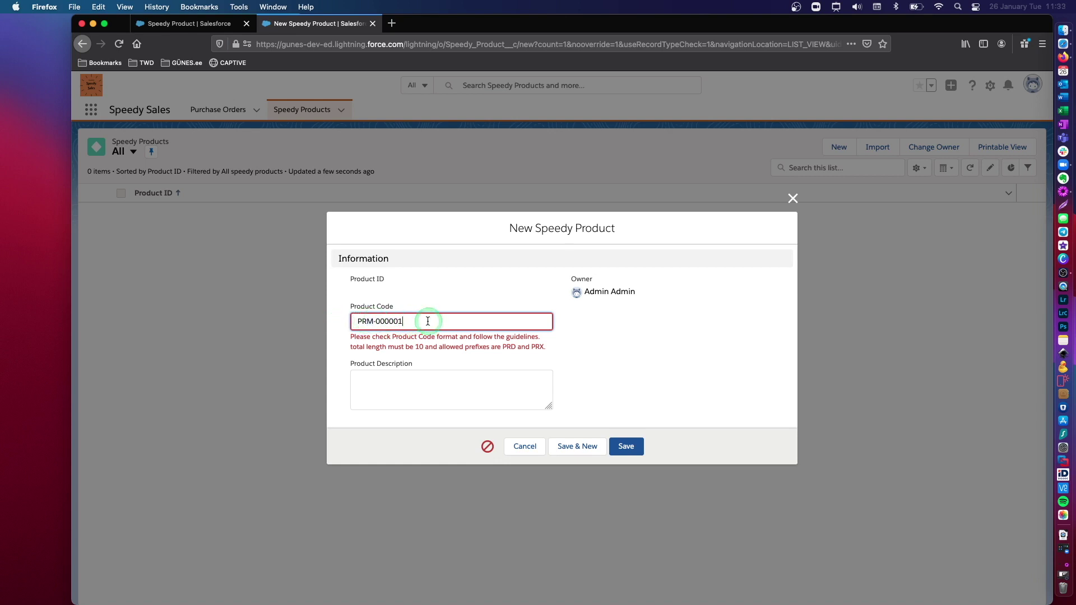
click(637, 451)
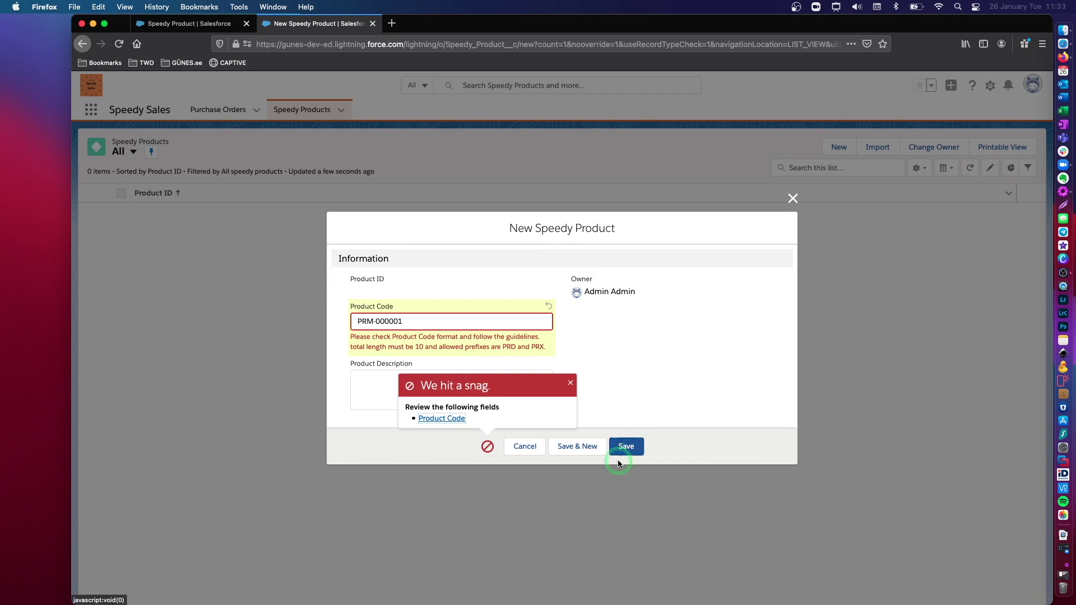
click(570, 382)
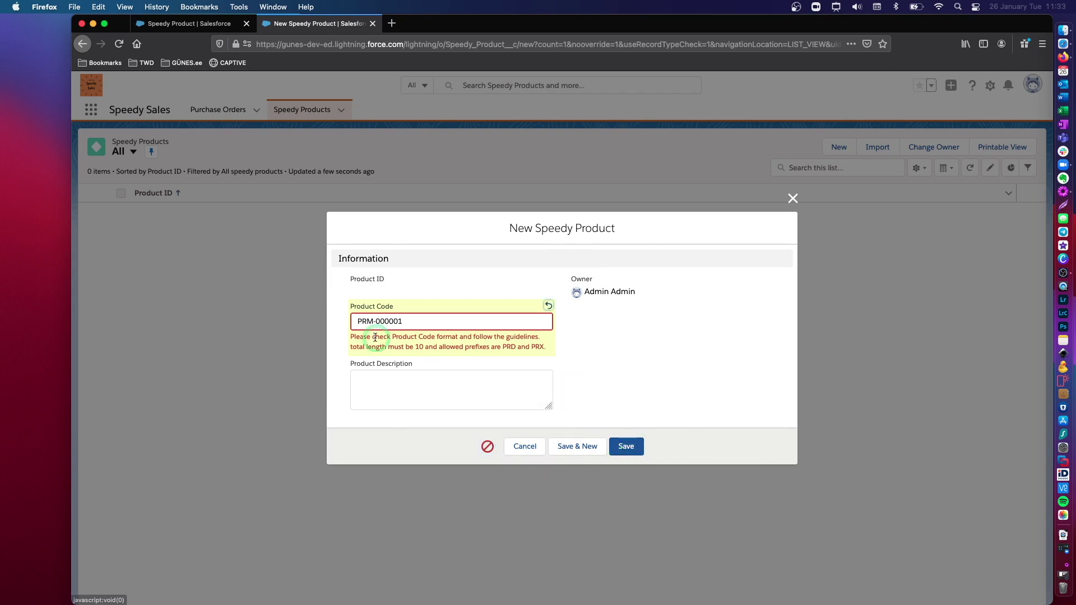
Step: Change the prefix to PRX and see PRX-0000011 rejected for its length
click(365, 322)
click(368, 321)
drag(371, 321, 374, 320)
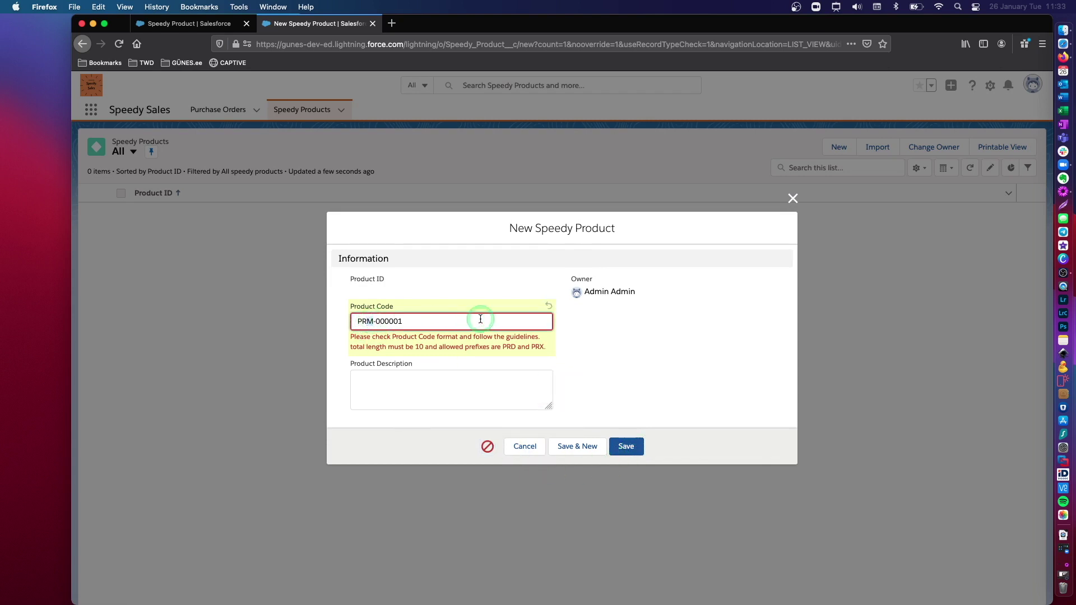
text(X)
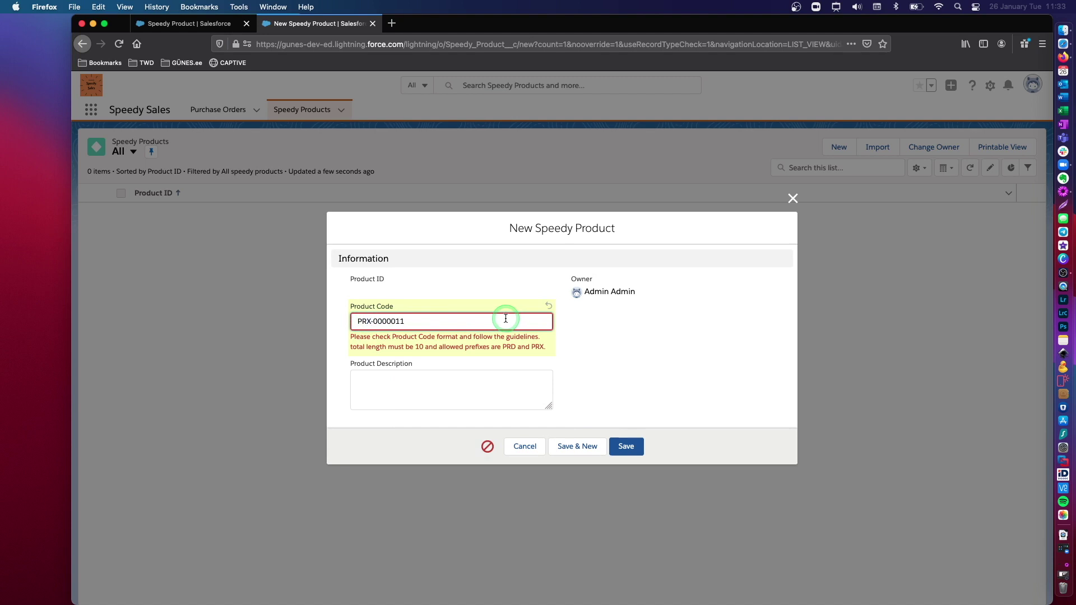
click(628, 451)
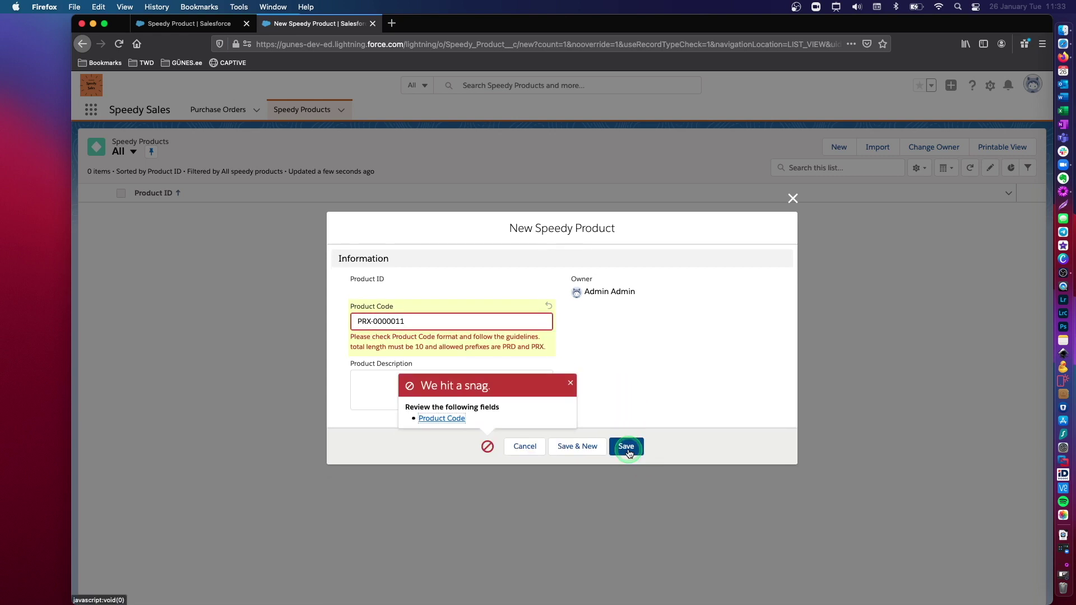
click(569, 385)
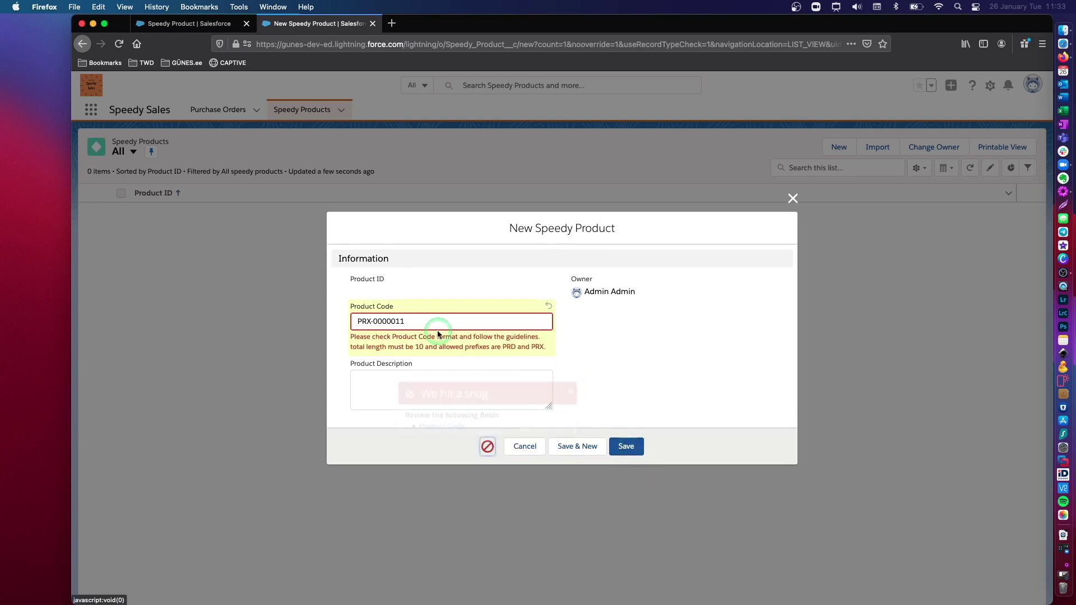
Step: Remove the extra digit and save the product with code PRX-000001
click(461, 327)
key(BackSpace)
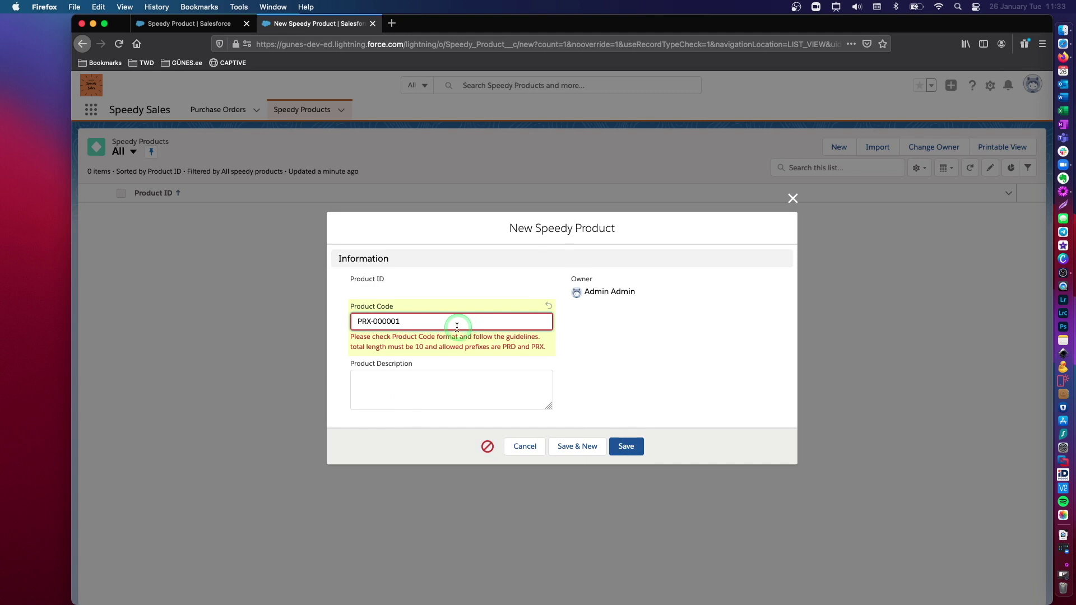
click(371, 322)
drag(374, 321, 403, 323)
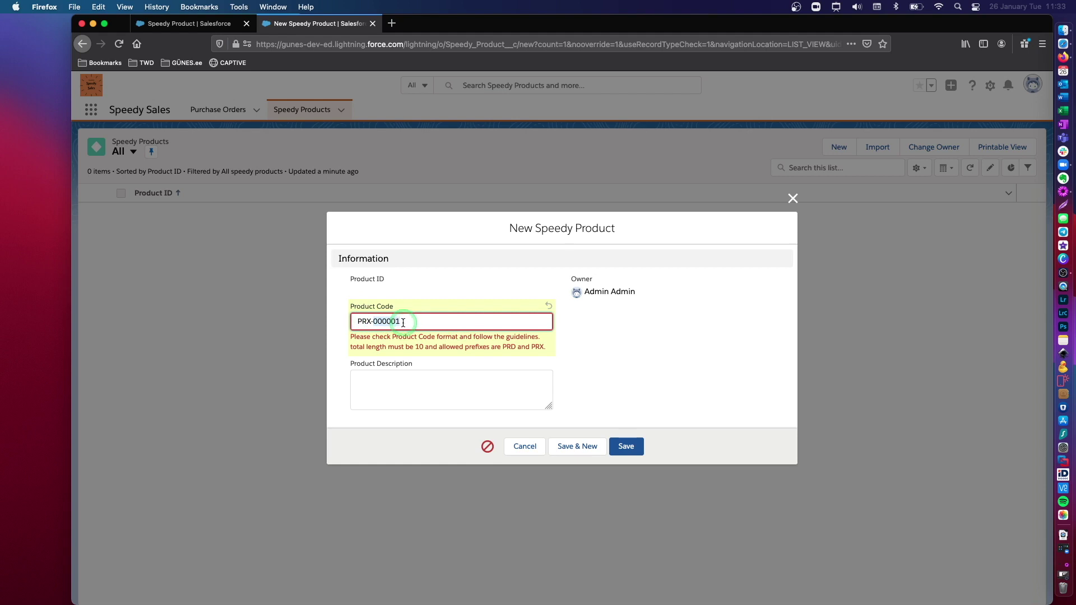
mouse_move(403, 321)
mouse_down()
mouse_move(346, 322)
mouse_move(413, 322)
mouse_up()
click(413, 321)
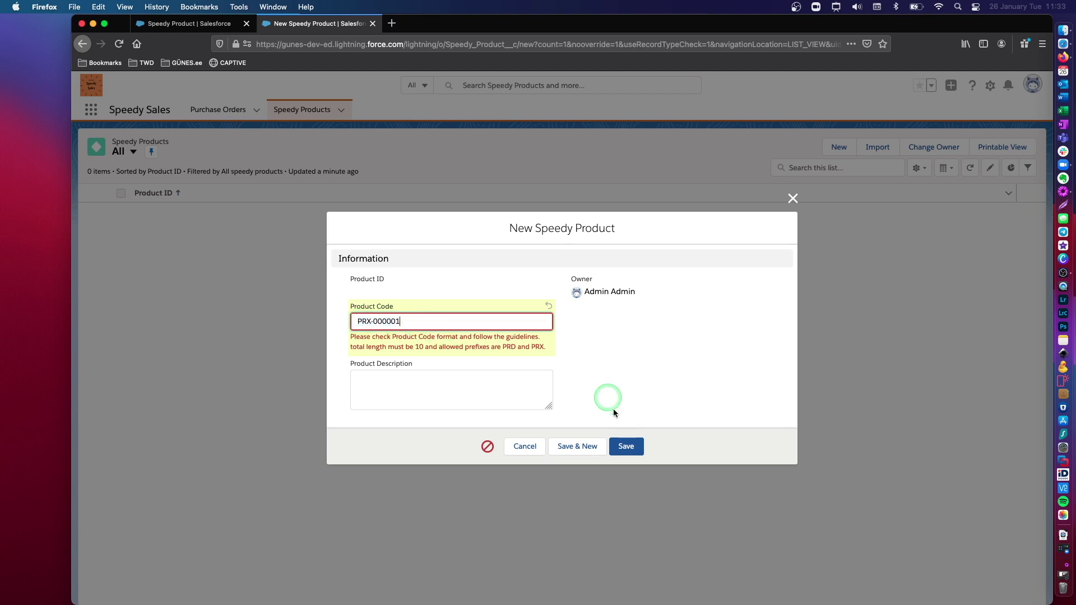
click(624, 445)
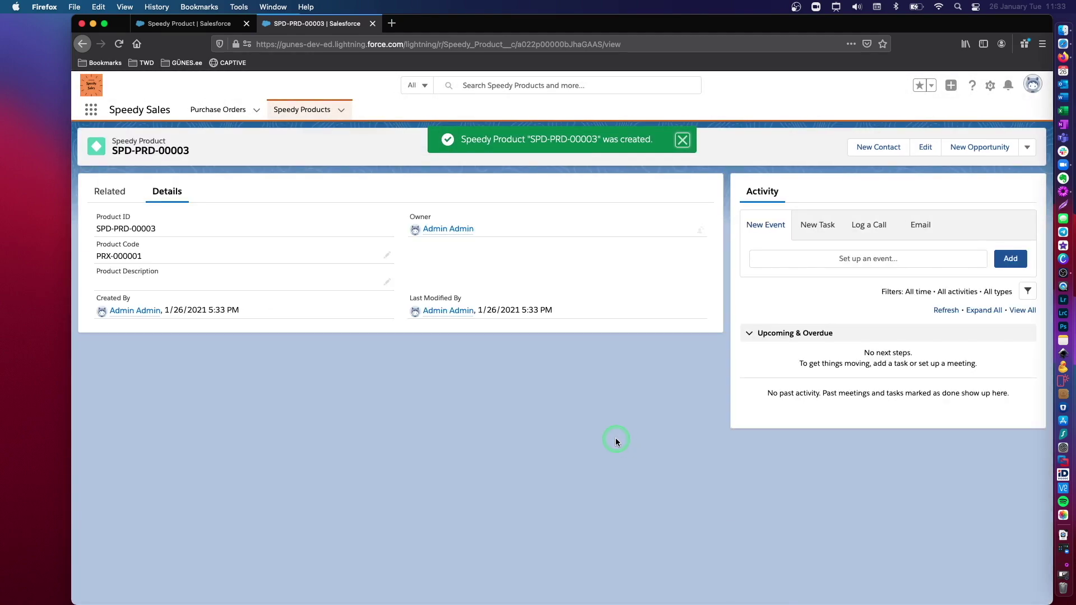
Step: Dismiss the created toast, check Product Code PRX-000001, and edit SPD-PRD-00003
click(682, 139)
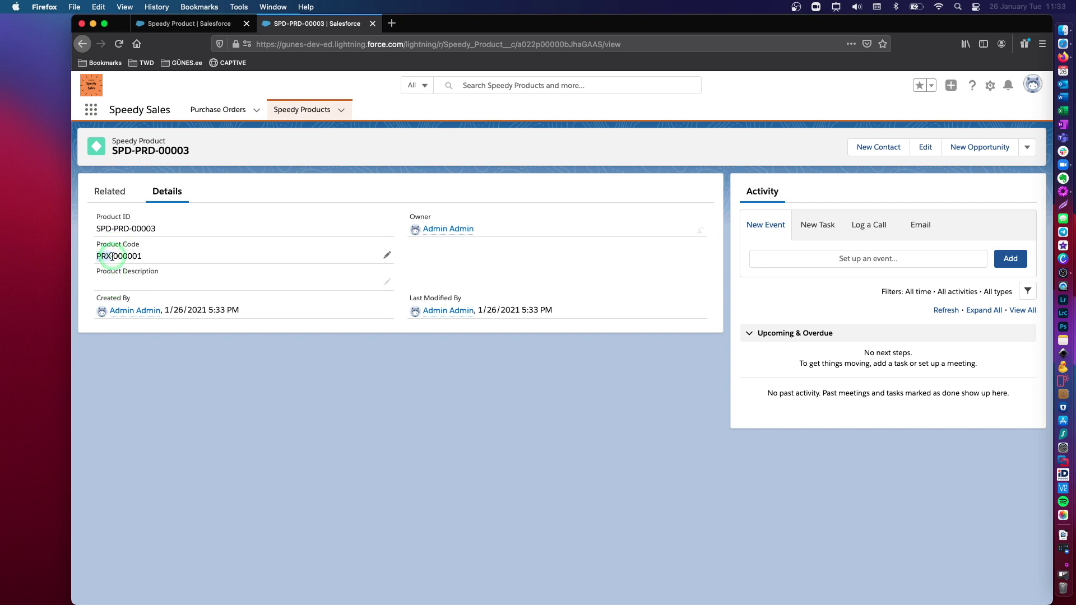
drag(96, 258, 143, 256)
click(329, 397)
click(929, 149)
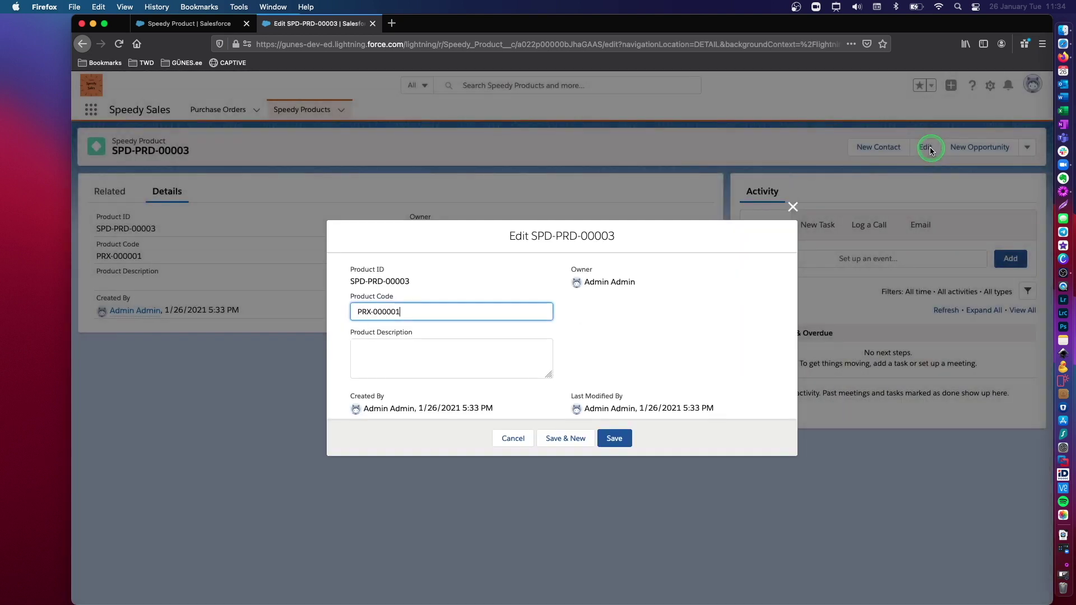
Step: Compare the product code against the rule's PRD/PRX prefix conditions in Setup
click(357, 311)
triple_click(357, 311)
click(483, 330)
click(201, 23)
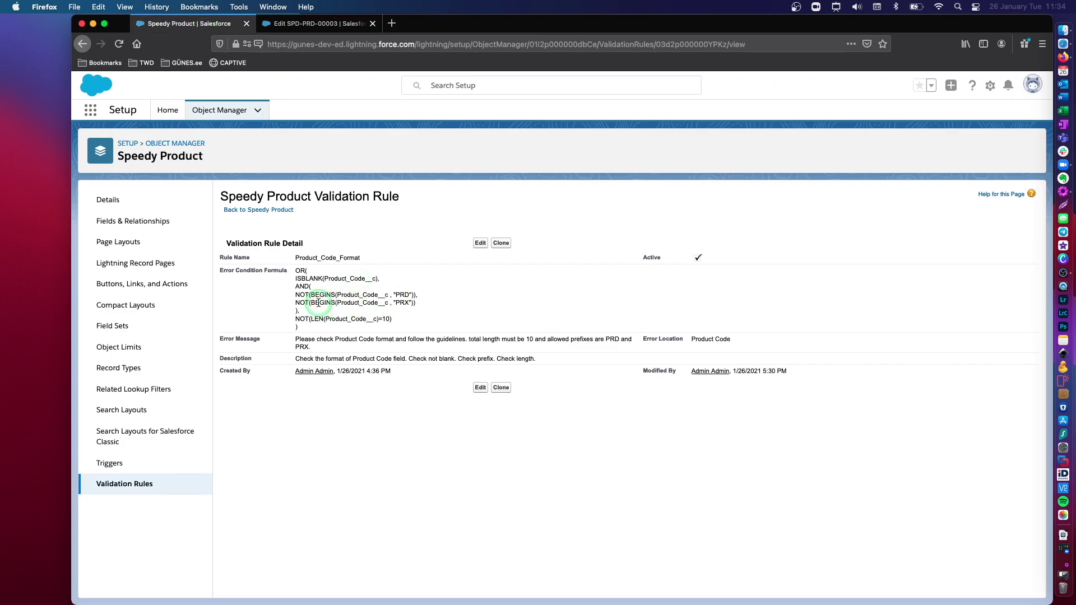
drag(417, 303, 292, 292)
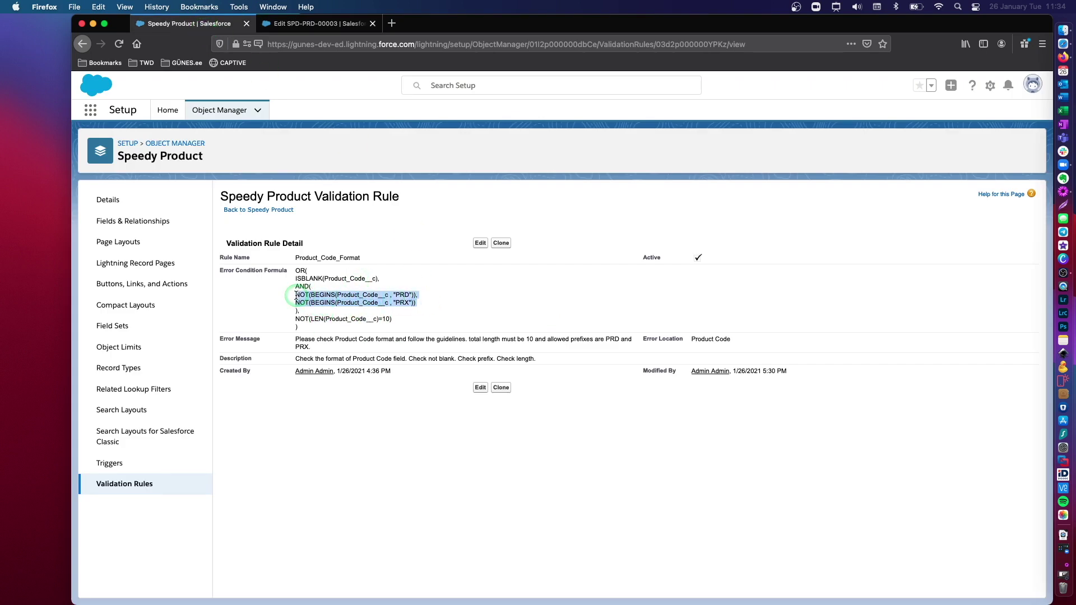
click(307, 25)
Step: Try saving with codes PRT-000001 and PRY-000001, both rejected by the rule
click(624, 440)
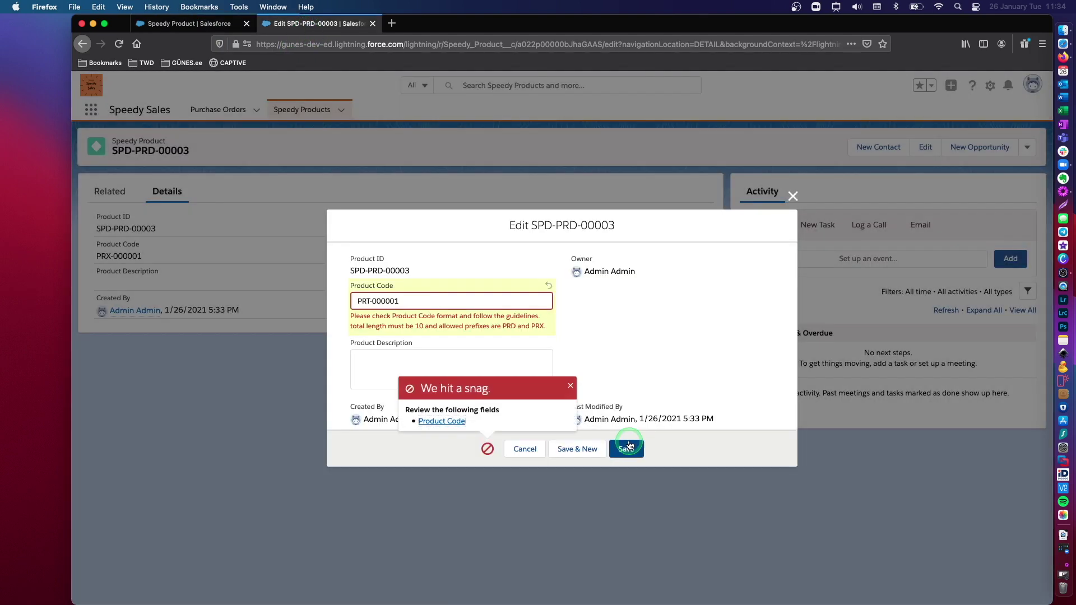
click(571, 387)
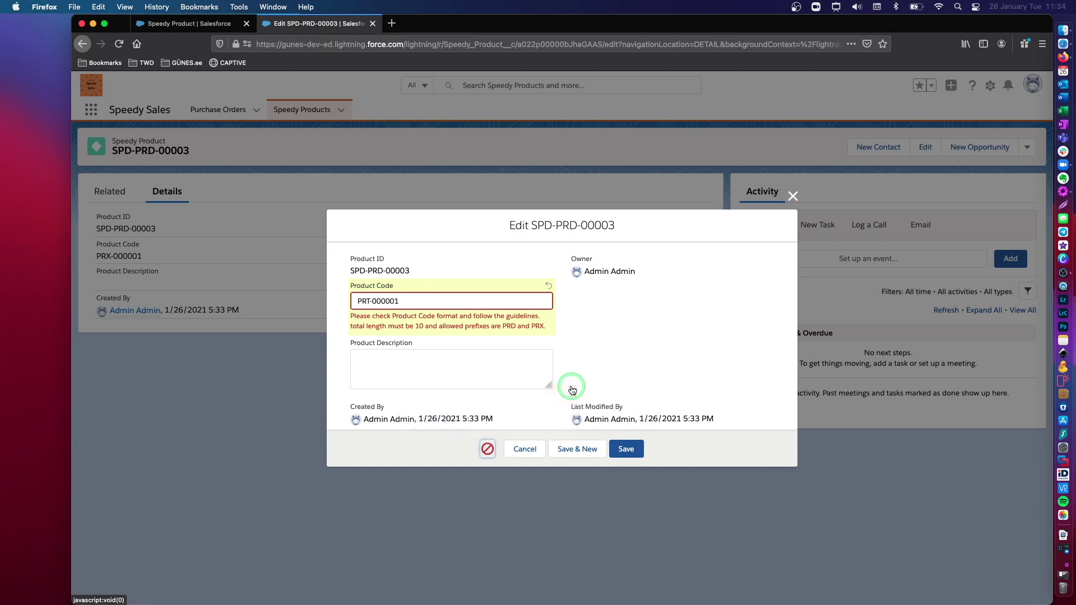
click(359, 301)
click(395, 301)
click(403, 300)
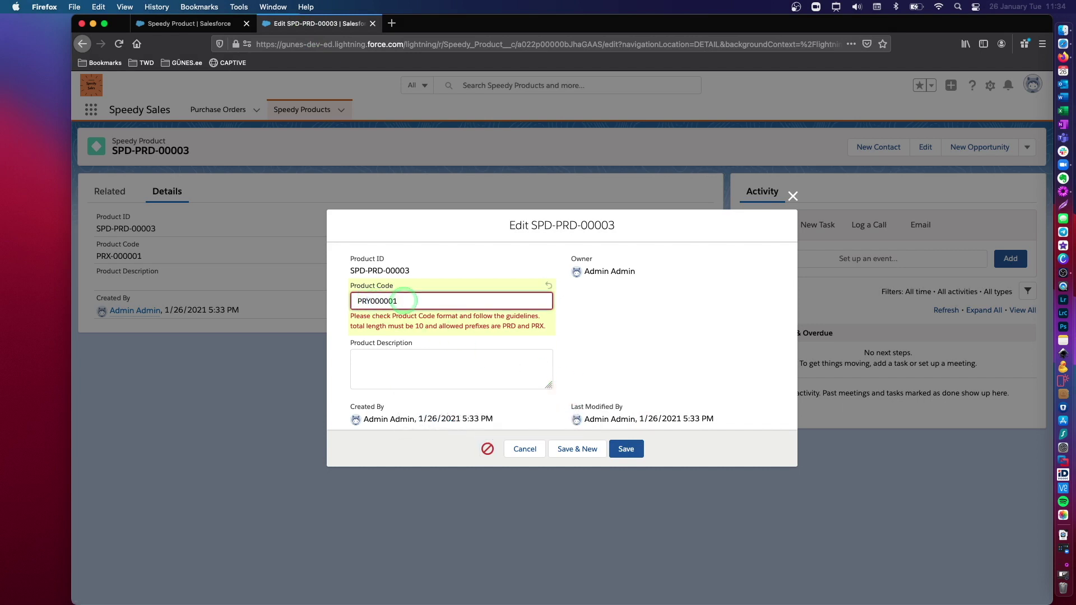
click(623, 448)
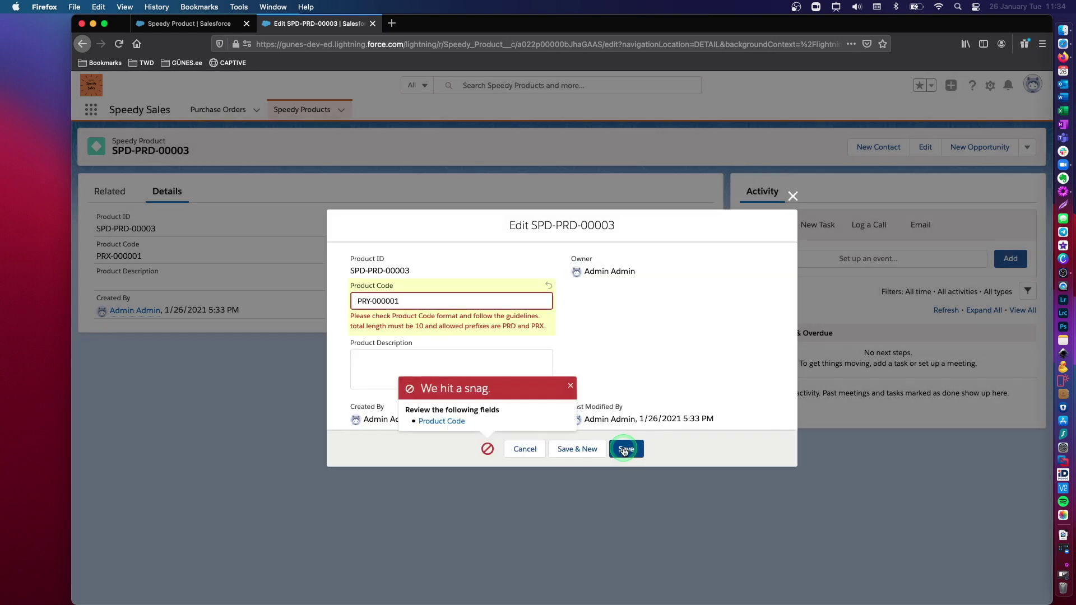
click(359, 291)
Step: Change the prefix to PRD and see PRD-00000112 rejected for its length
click(435, 307)
key(Left)
key(Left)
key(Left)
key(Left)
key(Left)
key(Left)
key(Left)
key(BackSpace)
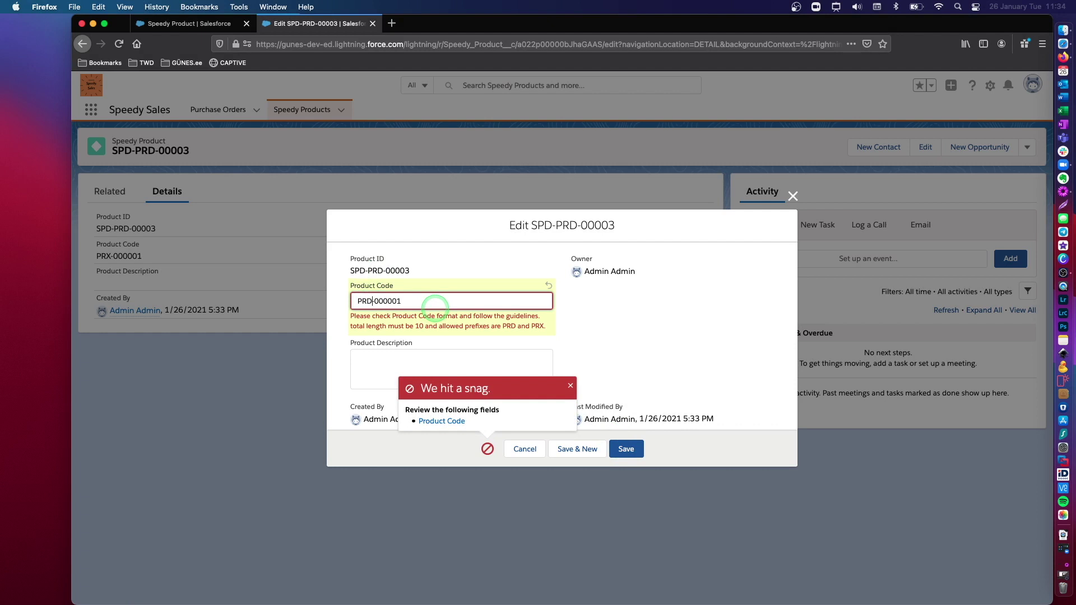
text(D)
click(473, 300)
click(571, 385)
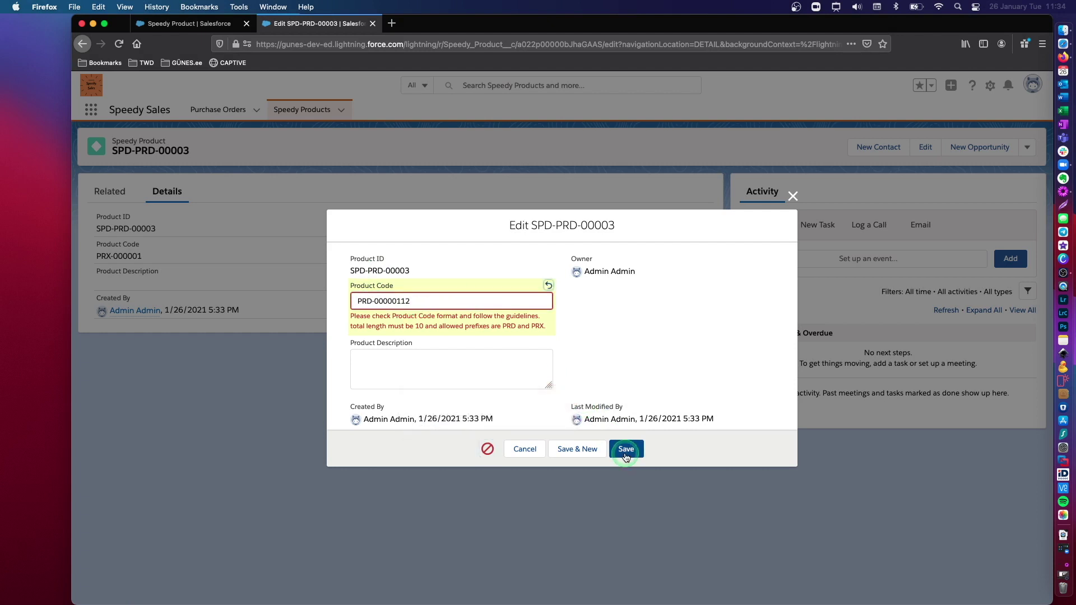
click(623, 449)
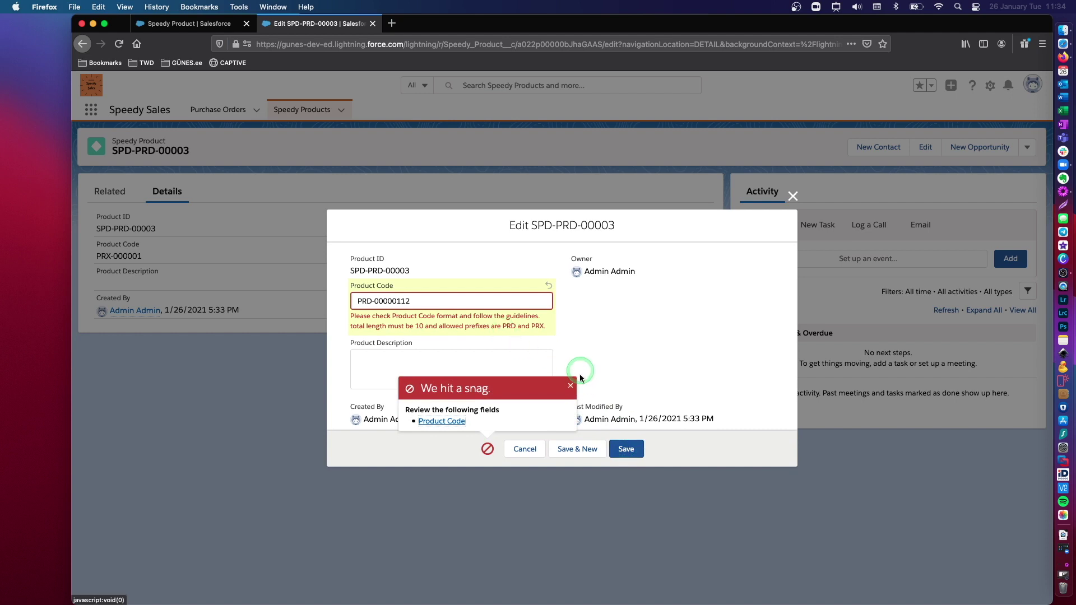
click(571, 386)
Step: Trim the code to PRD-000002 and save the record successfully
drag(404, 302, 430, 301)
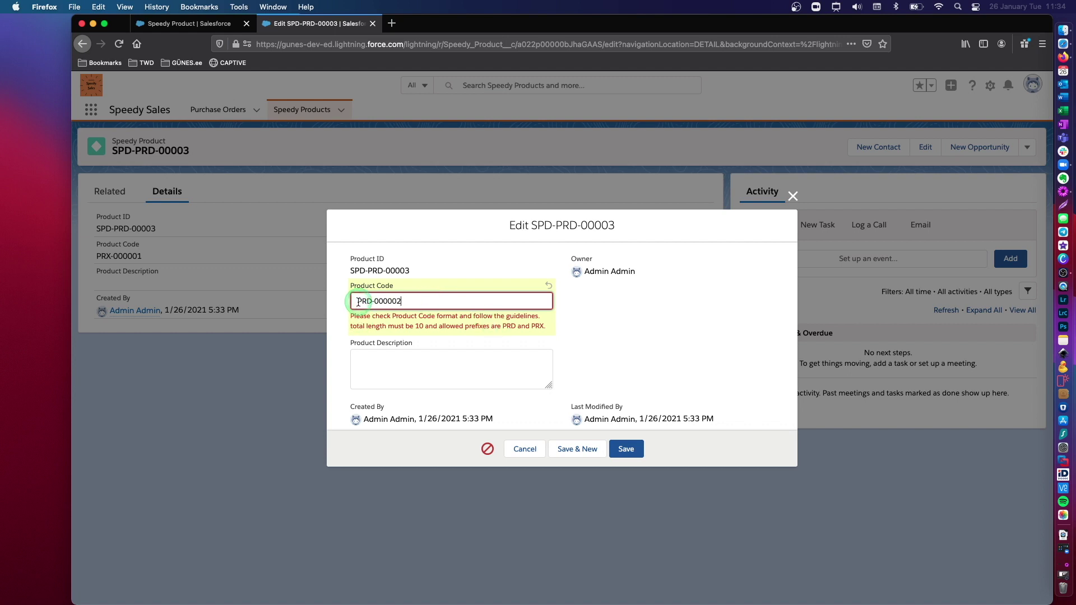
drag(357, 301, 408, 299)
click(407, 300)
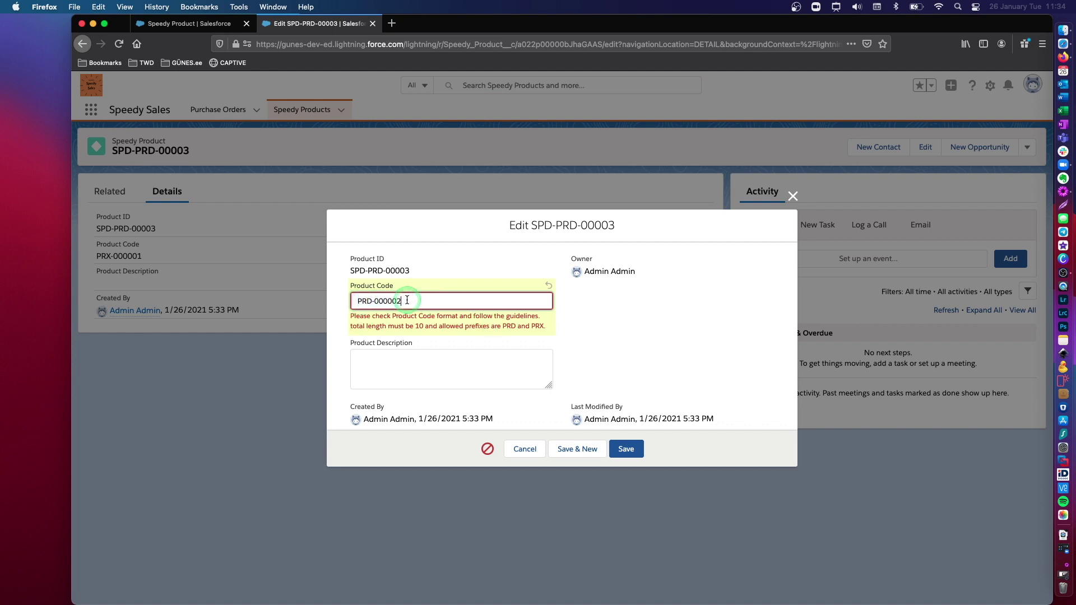
click(373, 300)
drag(373, 299, 444, 301)
click(445, 301)
click(616, 342)
drag(350, 301, 422, 302)
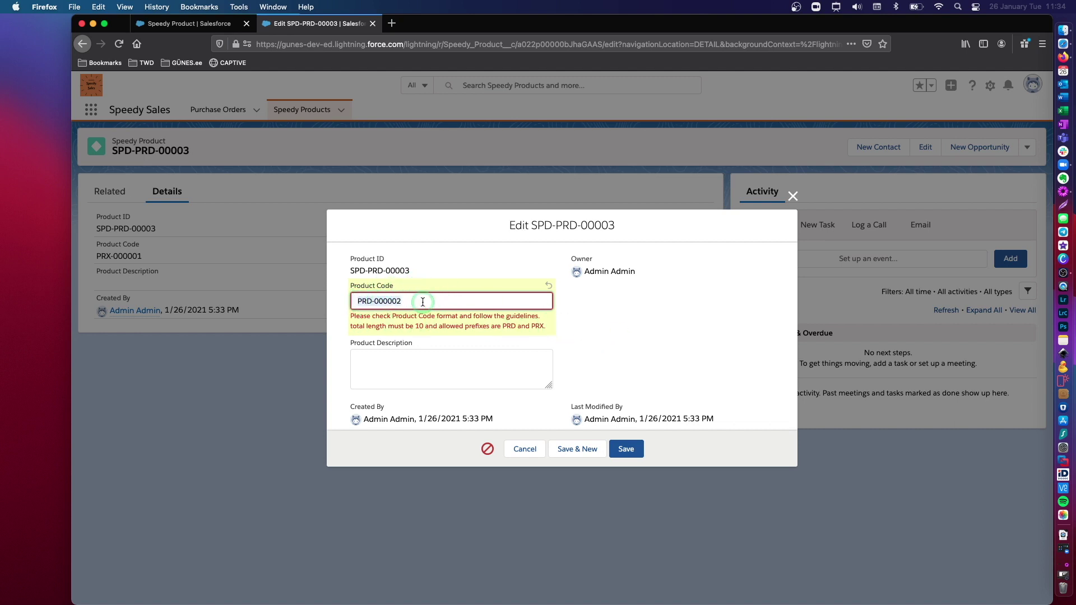
click(624, 448)
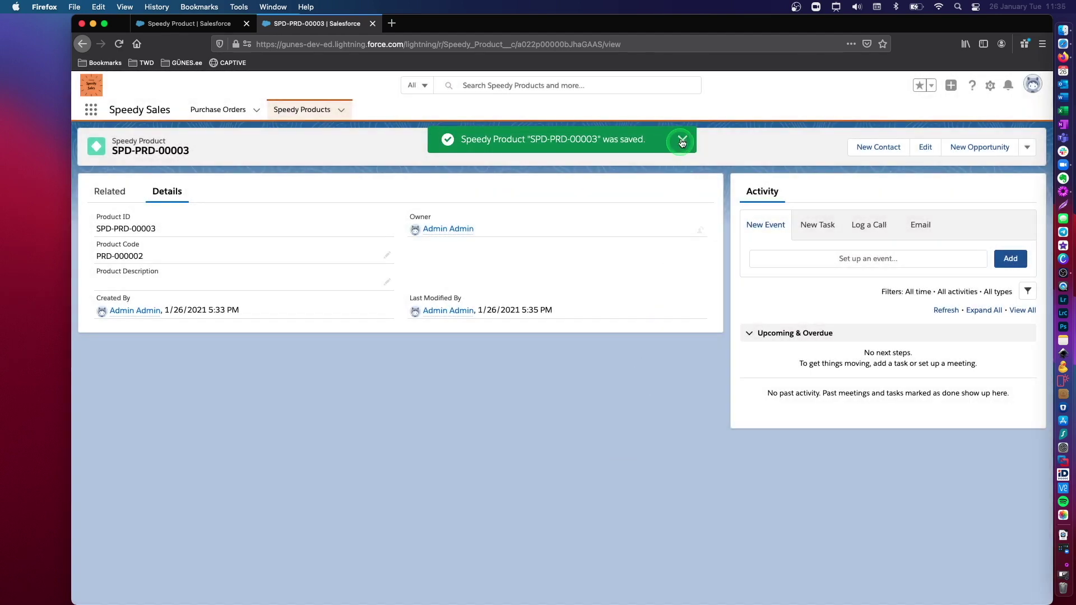
click(682, 143)
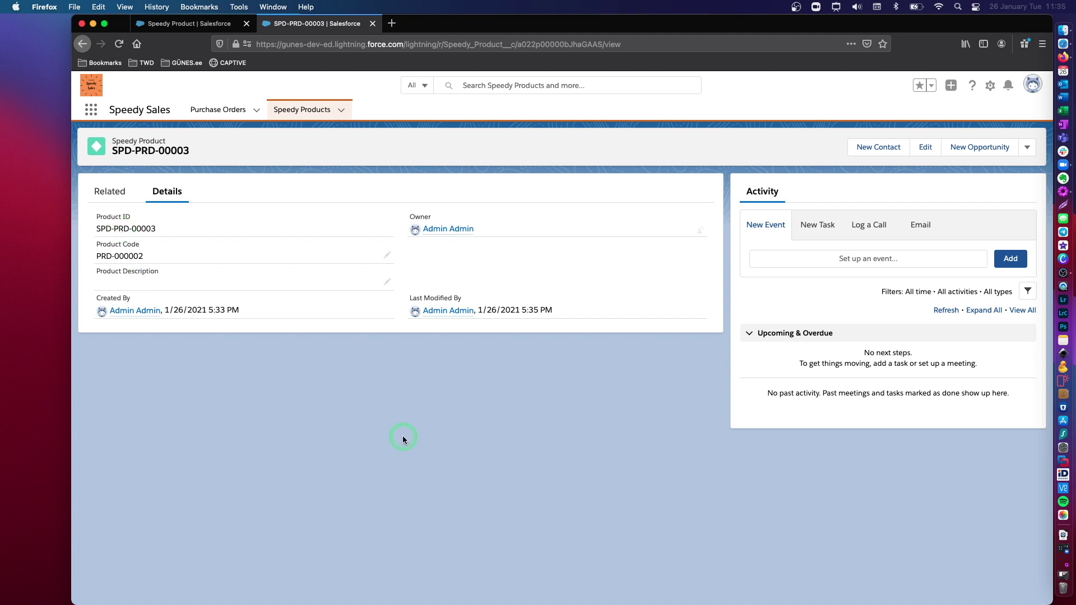
click(201, 28)
Step: Review the Product_Code_Format formula, highlighting Product_Code in the prefix and ISBLANK conditions
click(440, 433)
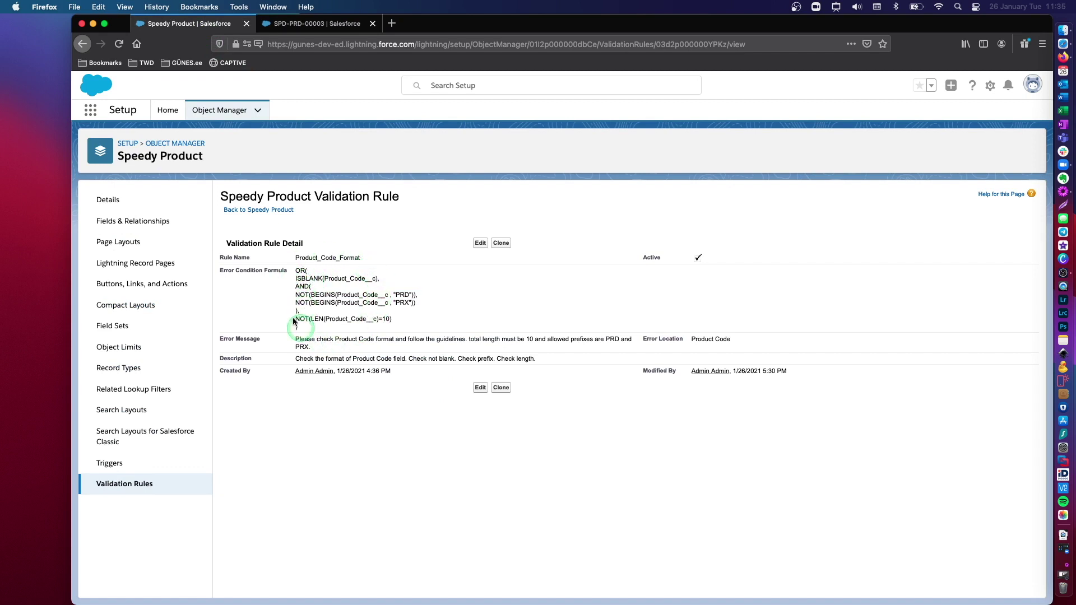
drag(337, 292, 414, 303)
click(413, 303)
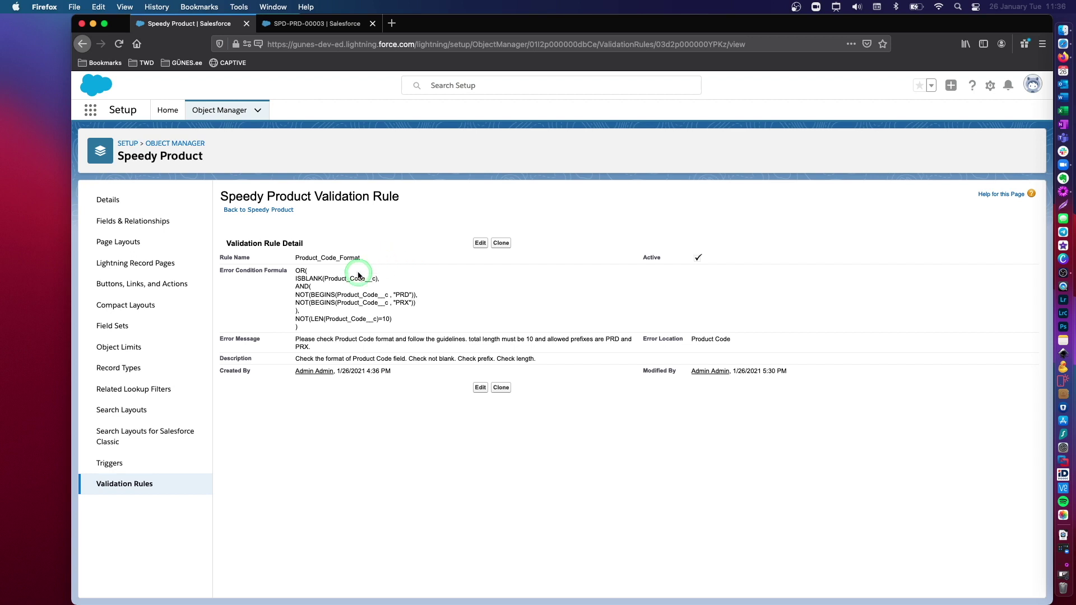
drag(325, 278, 372, 278)
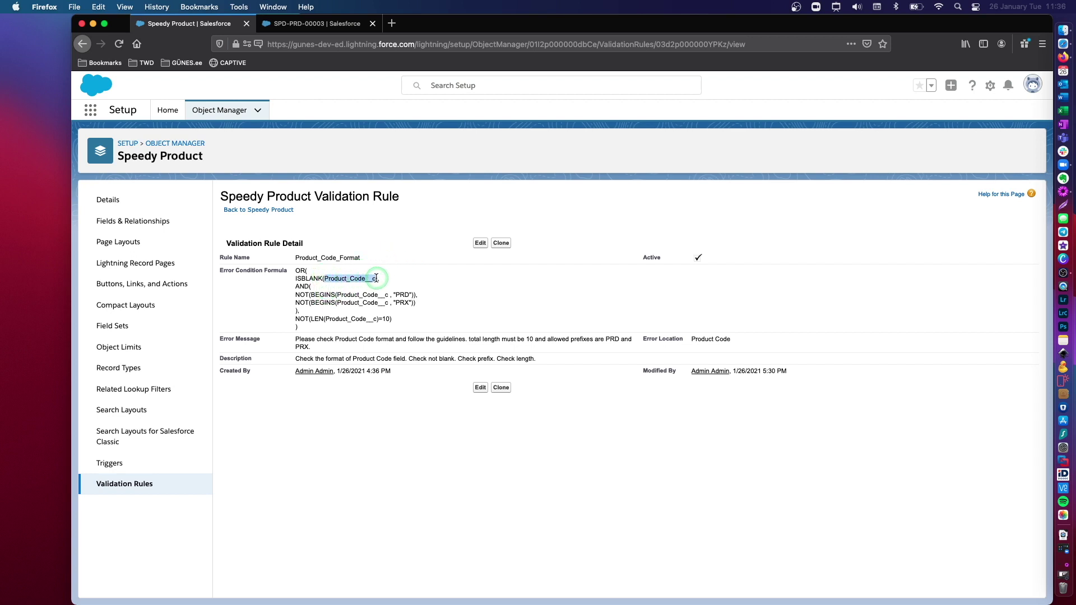
click(399, 279)
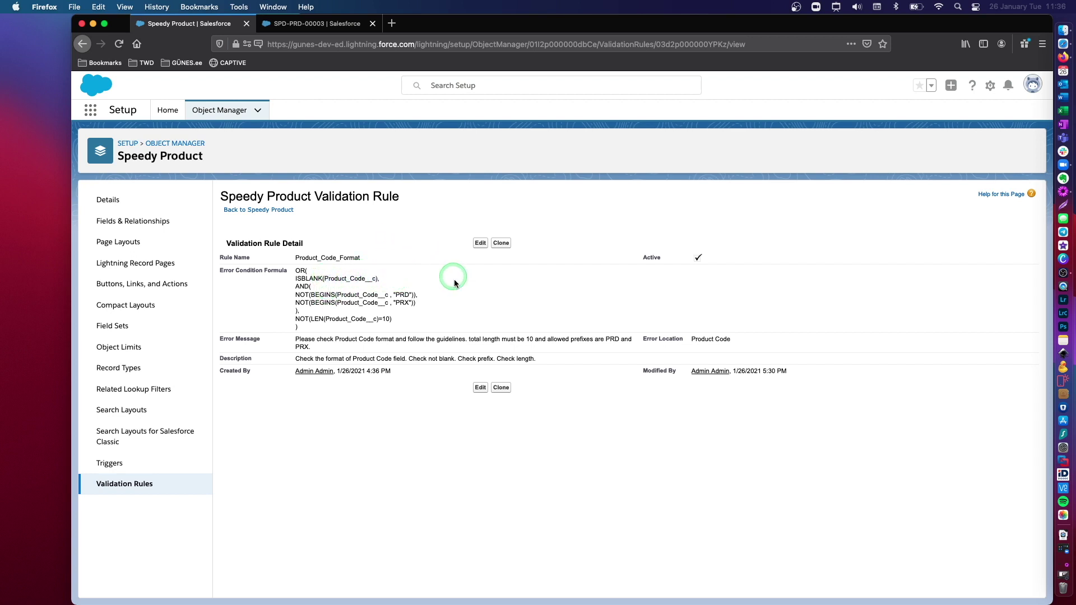